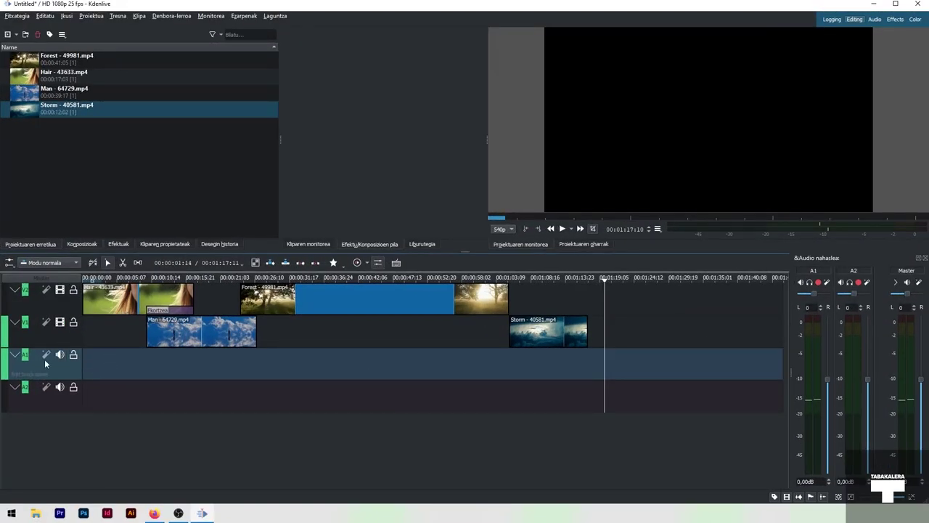
Step: Switch to Firefox and open the Bensound cinematic royalty-free music page
drag(119, 385, 112, 360)
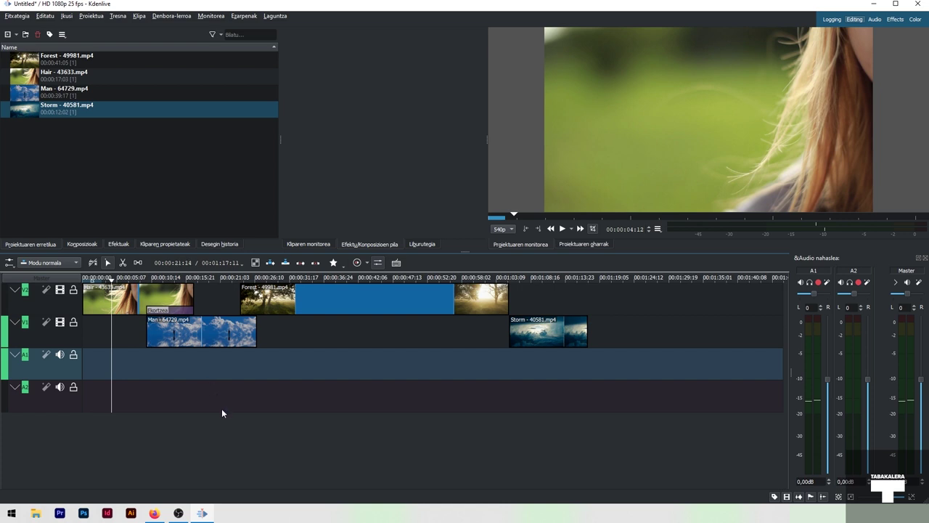
mouse_move(154, 513)
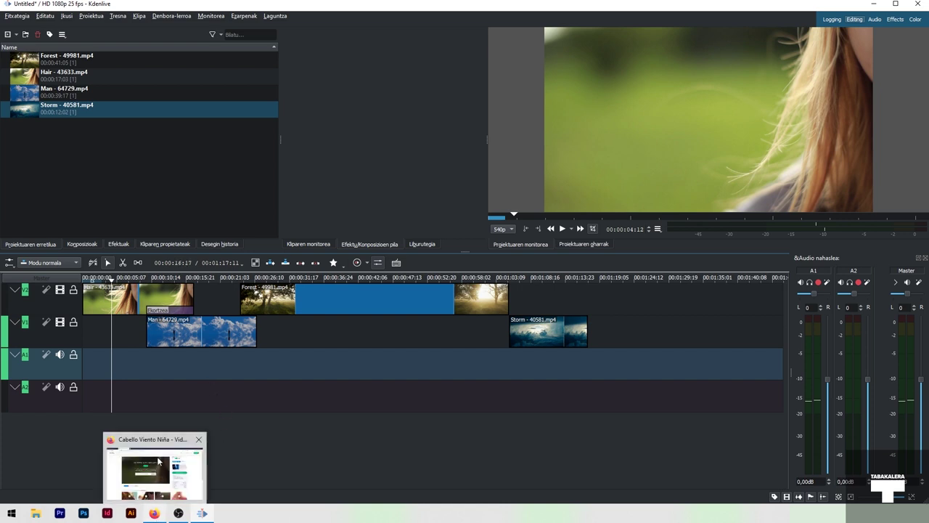
click(155, 447)
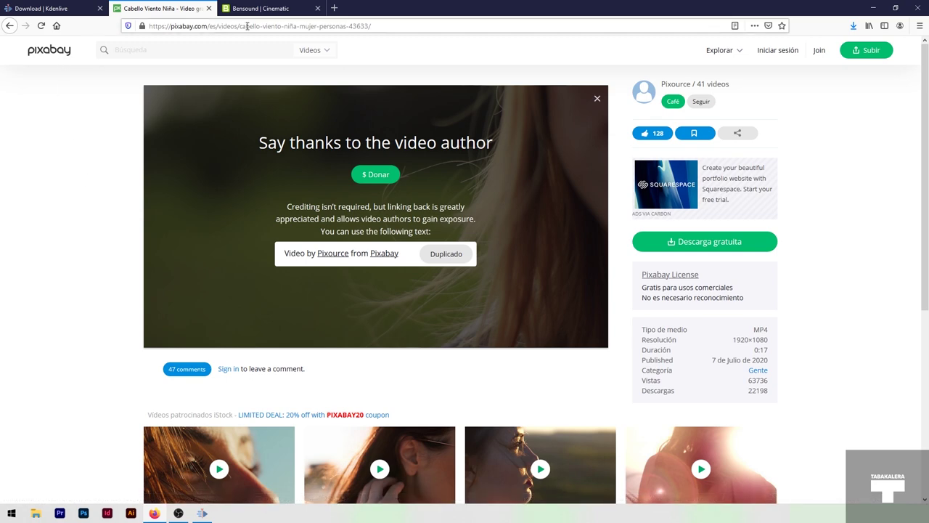
click(262, 9)
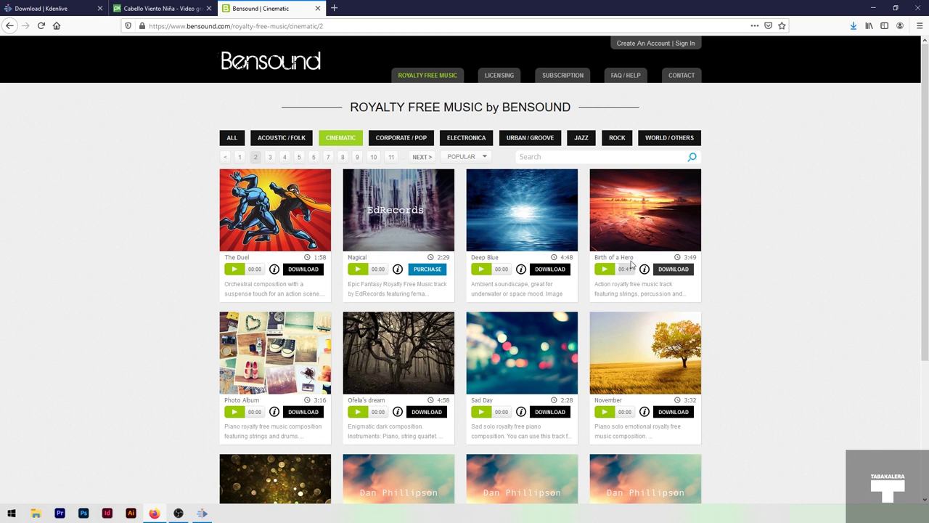
Step: Download the Birth of a Hero track under the free license with attribution, saving the MP3 file
click(674, 269)
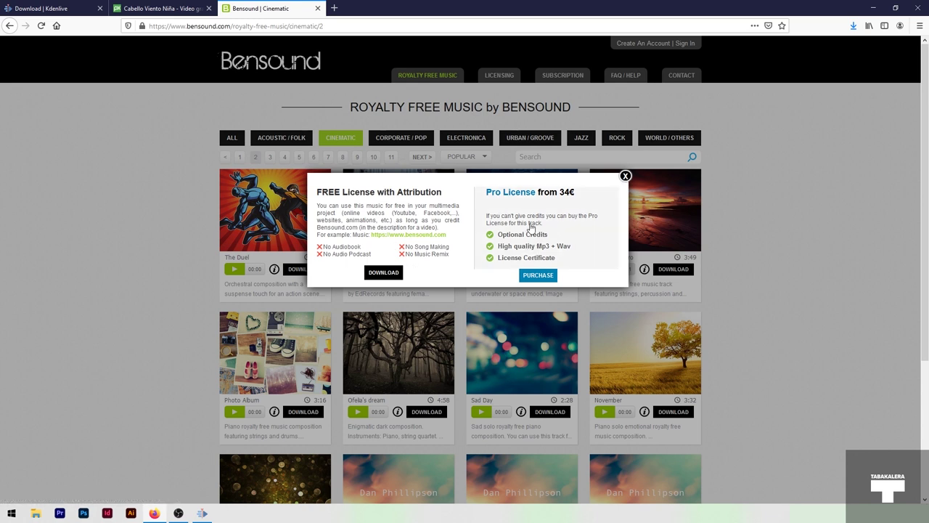
click(382, 278)
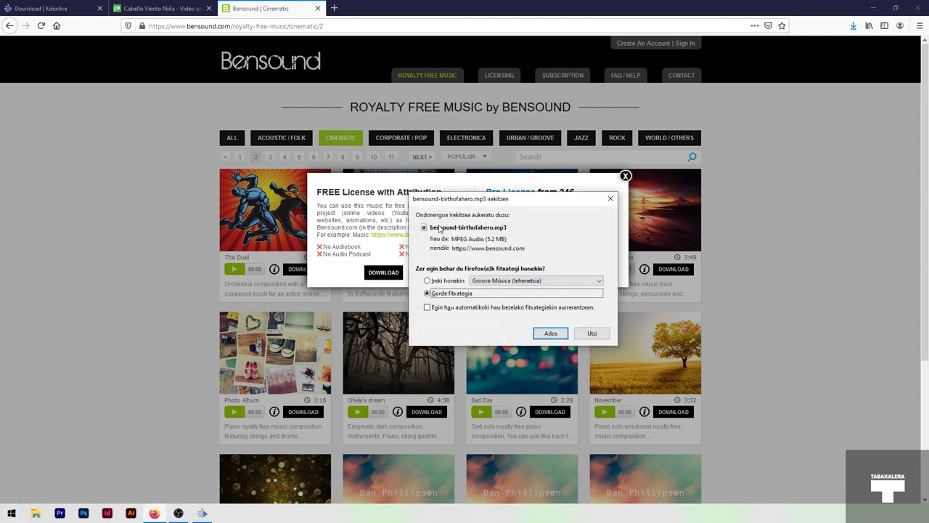
click(546, 334)
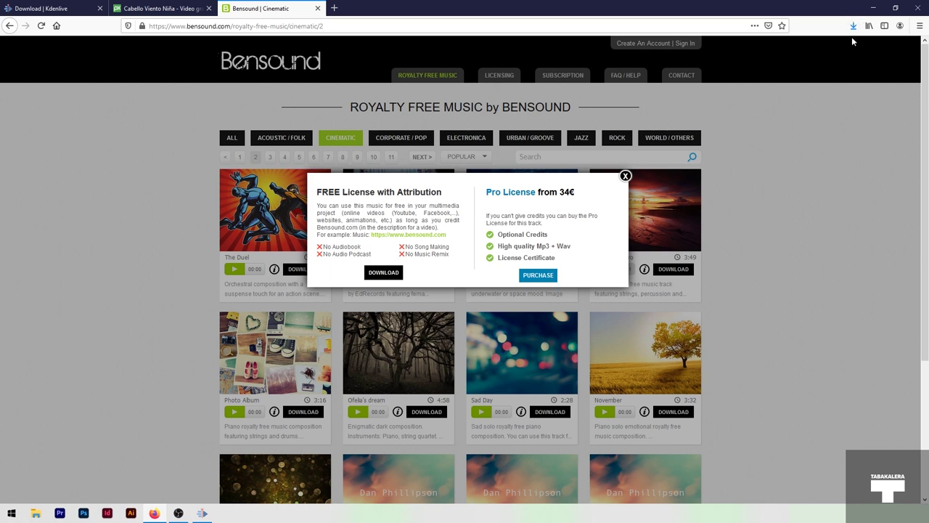
click(625, 176)
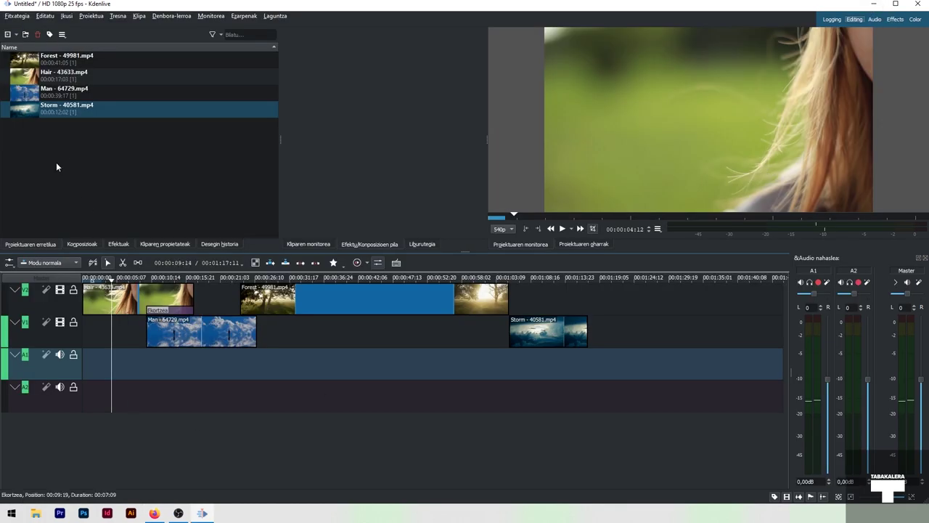
Step: In Kdenlive, import bensound-birthofahero.mp3 from Downloads into the project and place it at the start of audio track A1
right_click(47, 167)
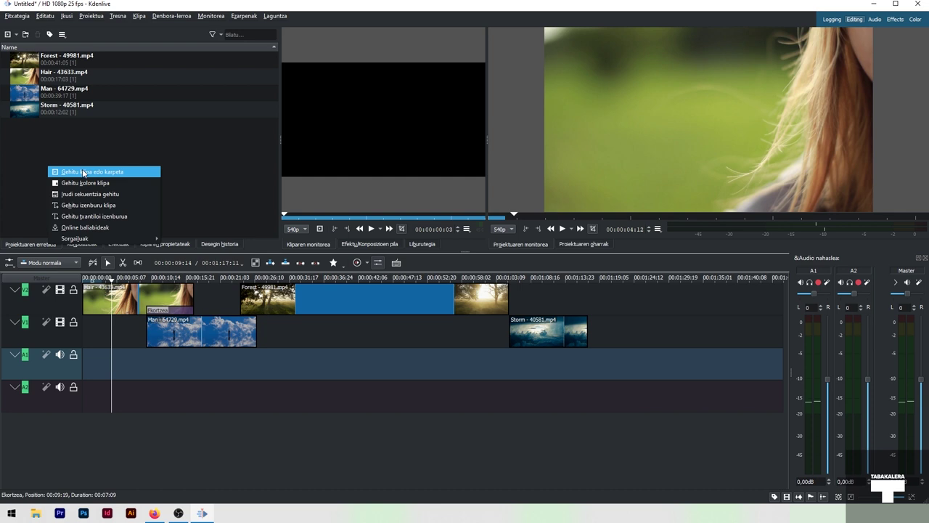
click(101, 172)
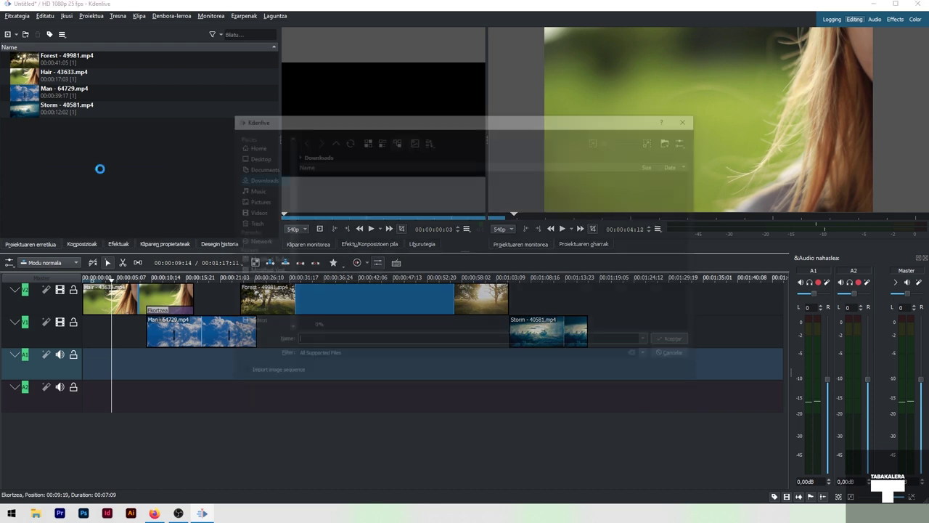
click(328, 174)
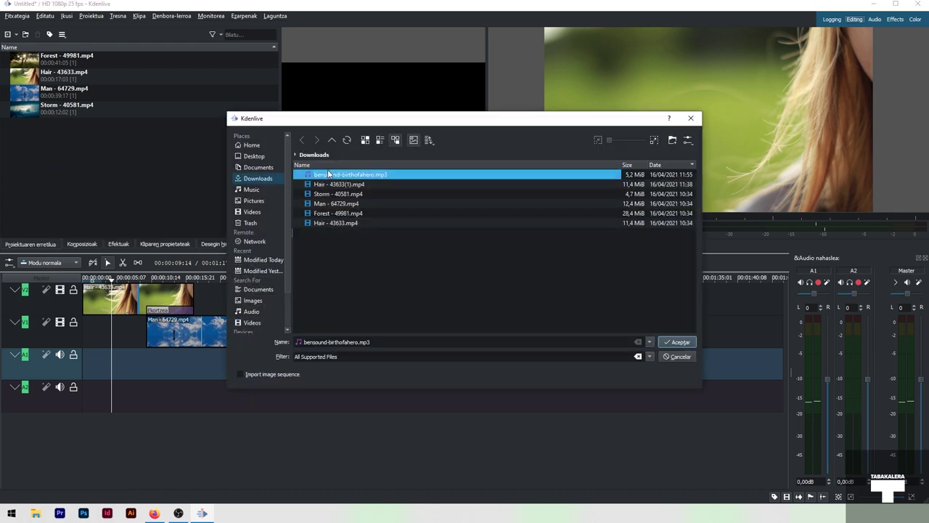
click(675, 342)
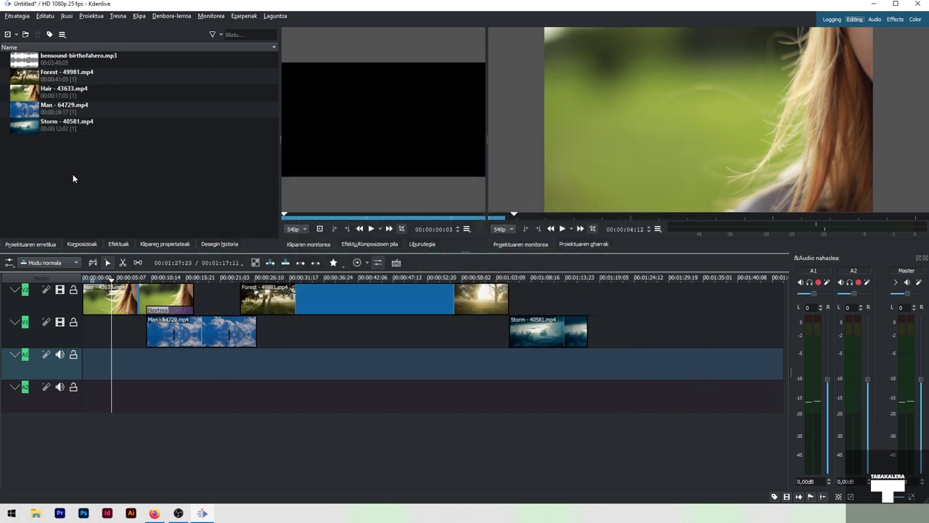
click(24, 64)
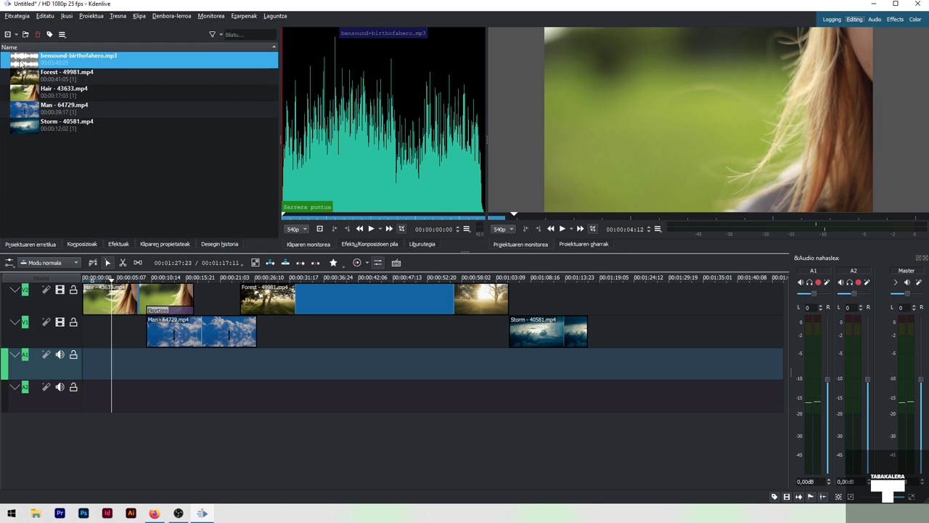
drag(21, 62, 80, 370)
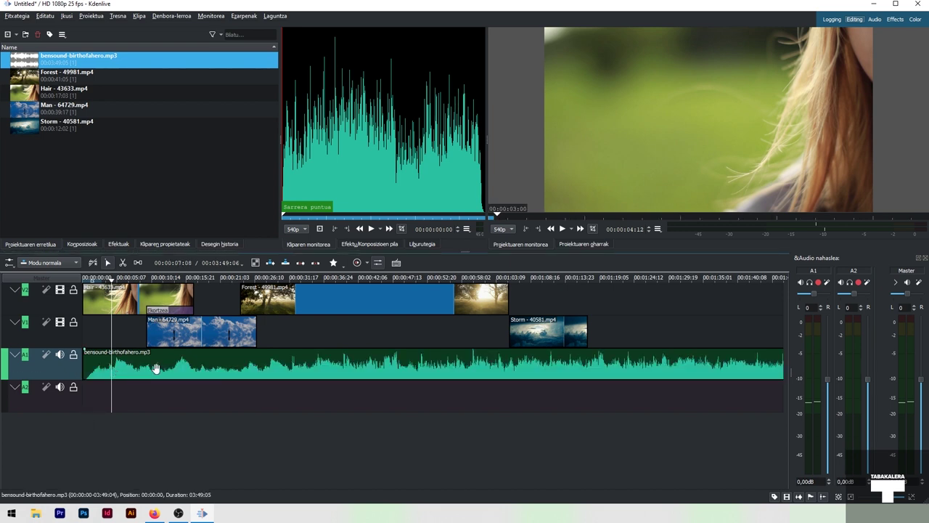
Step: Play the timeline from about 5 seconds to preview the music with the video, and return the playhead near that point
click(114, 280)
key(space)
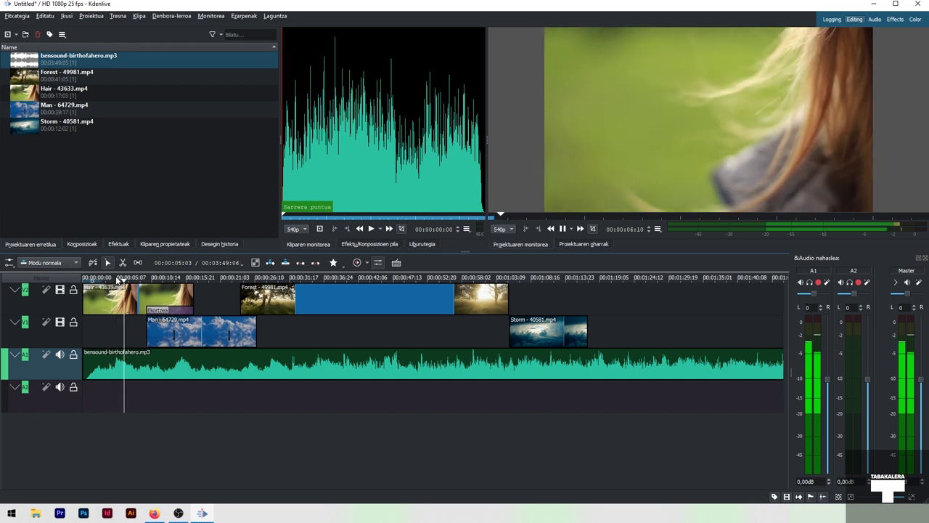
key(space)
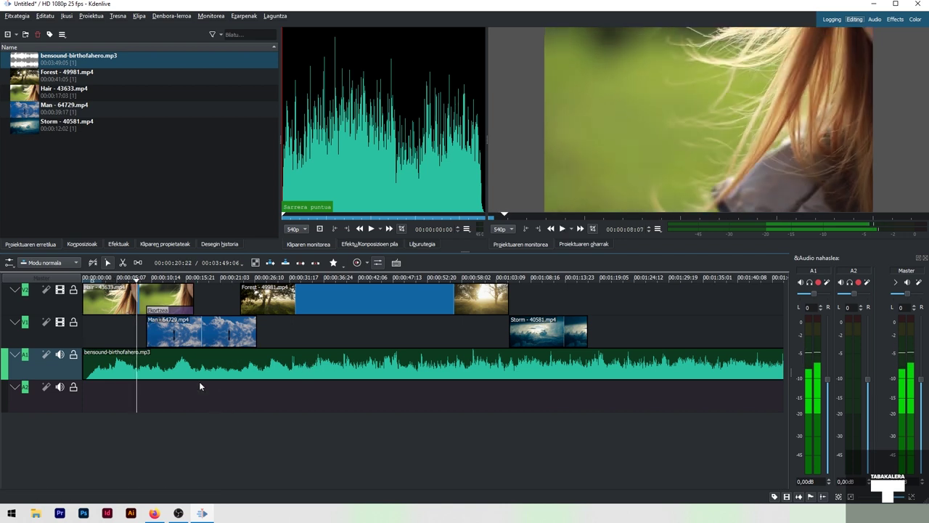
click(121, 272)
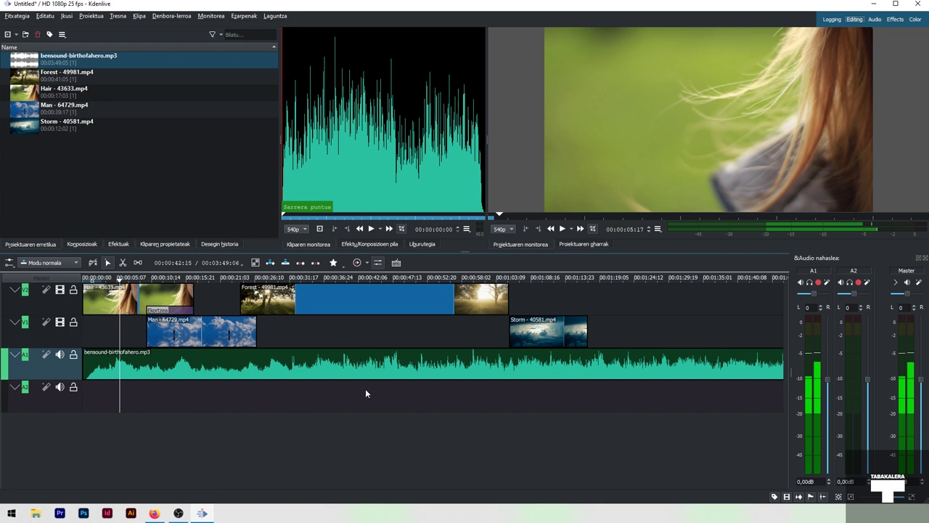
Step: Trim the end of the music clip on A1 to align with the end of the Storm clip
scroll(366, 390, down, 6)
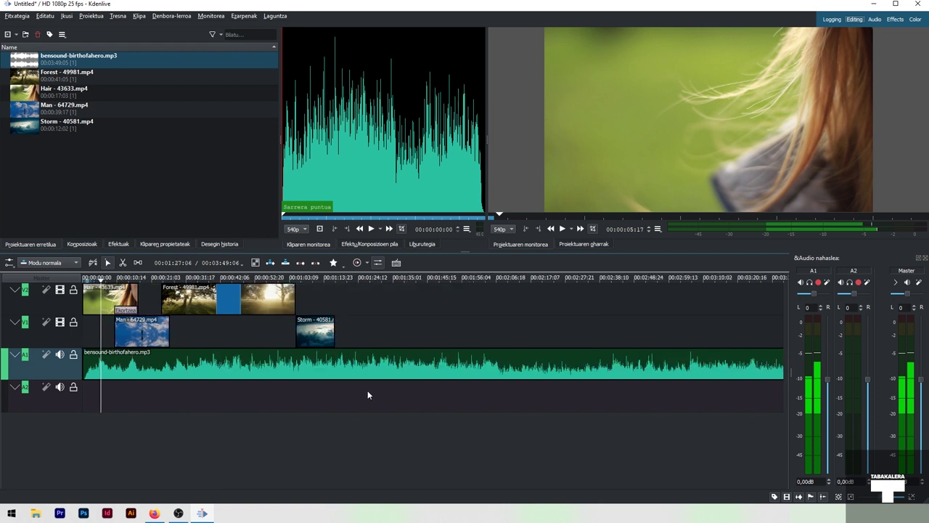
scroll(332, 382, down, 2)
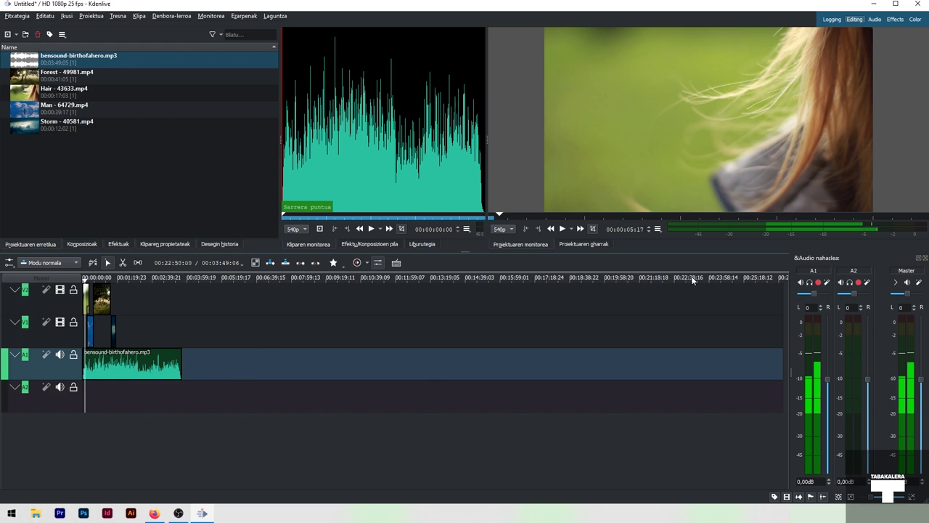
scroll(658, 341, down, 5)
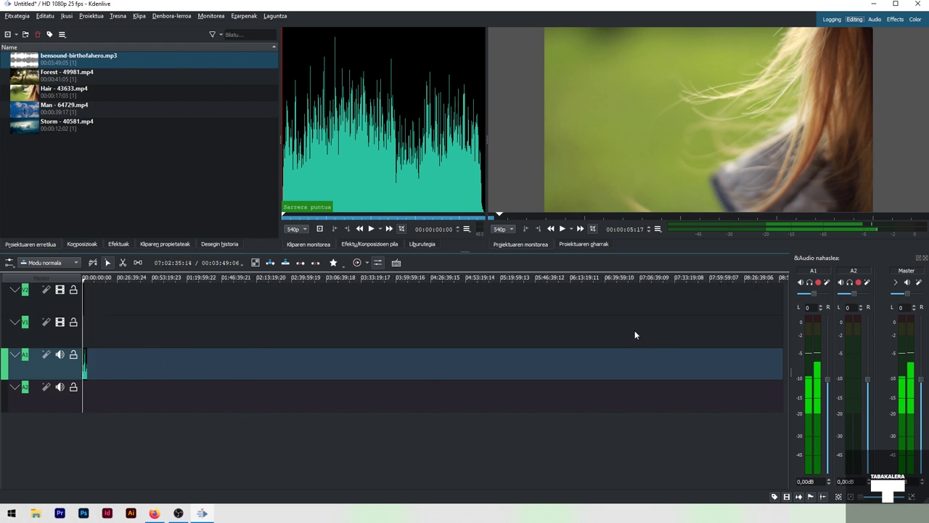
scroll(207, 360, up, 5)
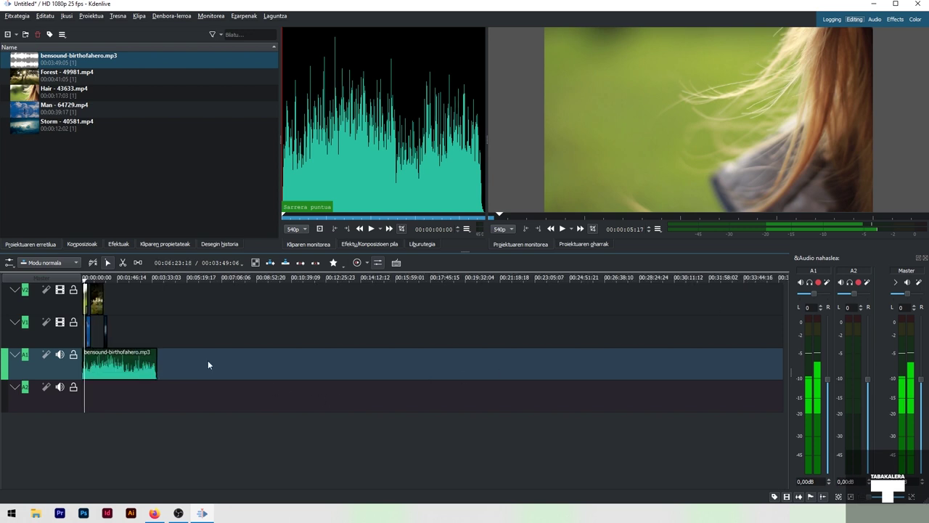
scroll(195, 397, up, 2)
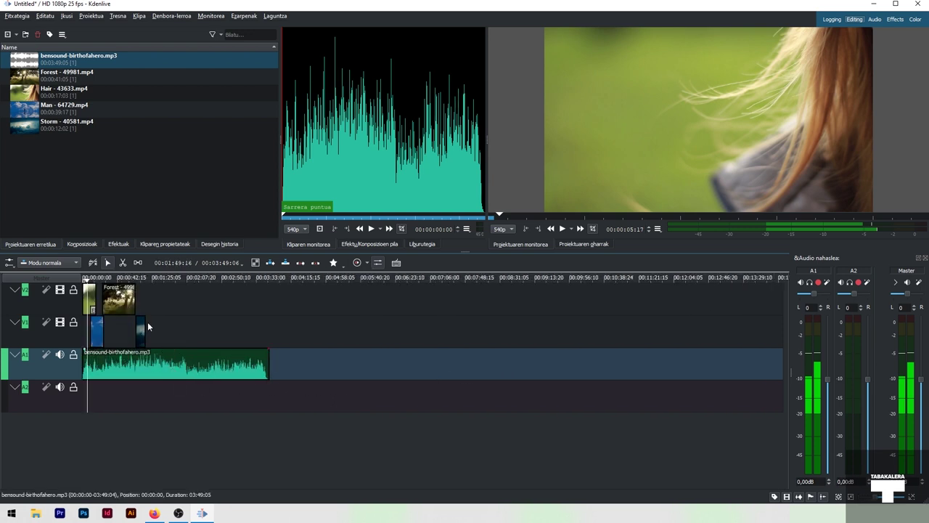
click(197, 369)
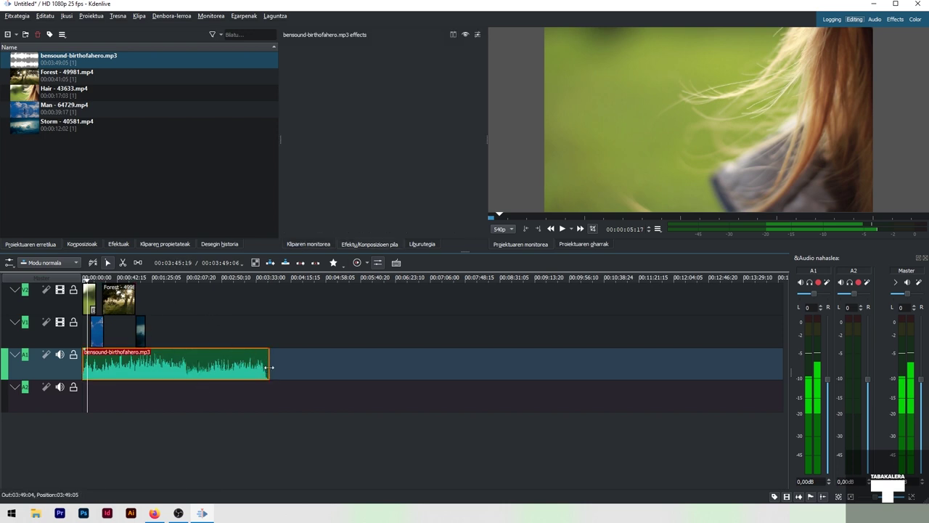
drag(269, 368, 150, 352)
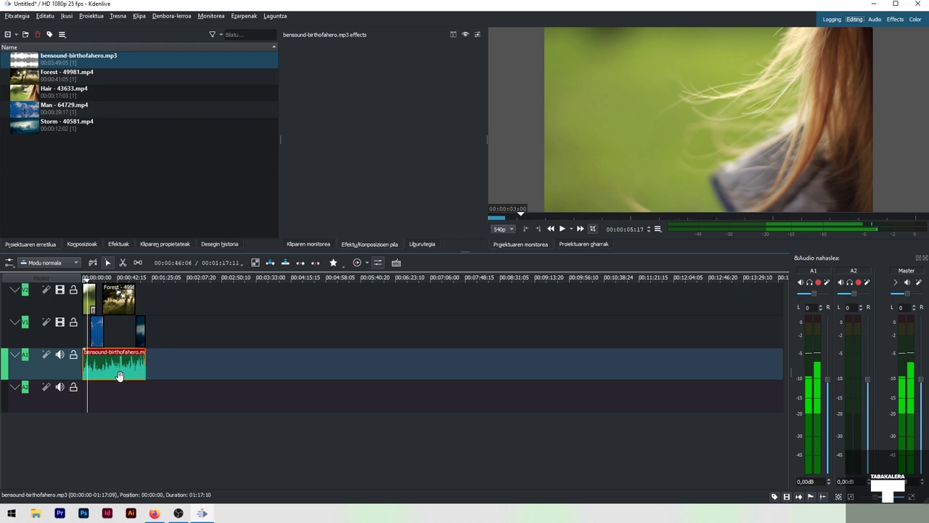
Step: Examine the trimmed music clip against the video clips at several timeline scales, placing the playhead at 00:00:06:00
scroll(122, 391, up, 4)
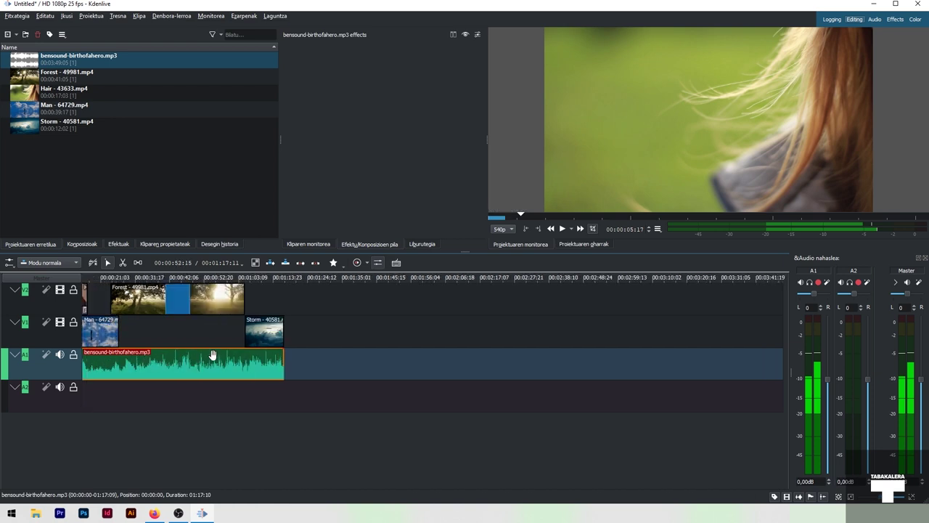
scroll(210, 354, up, 3)
scroll(189, 349, down, 5)
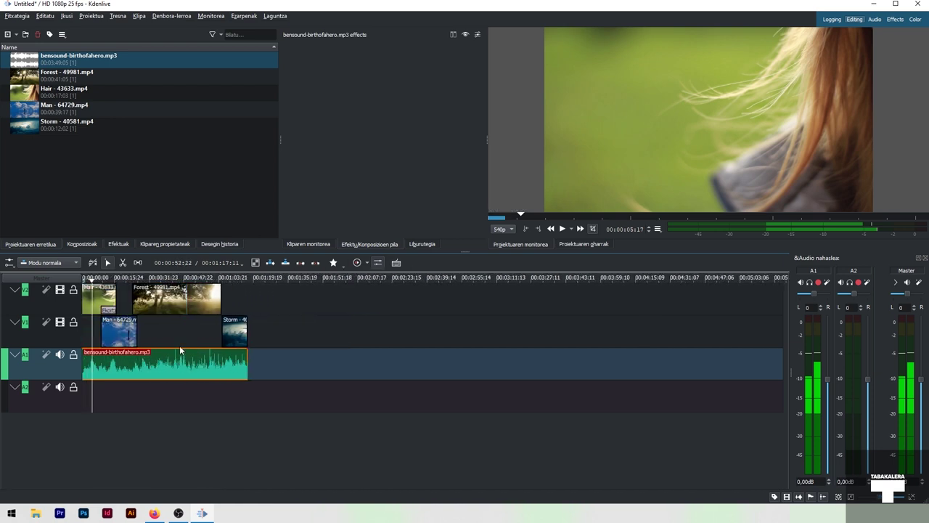
scroll(109, 348, up, 4)
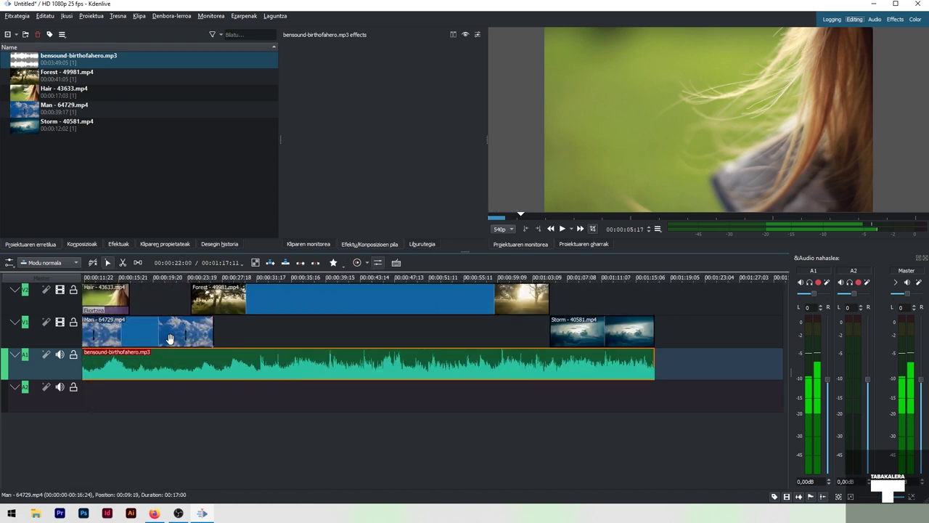
scroll(151, 336, up, 2)
scroll(151, 336, down, 4)
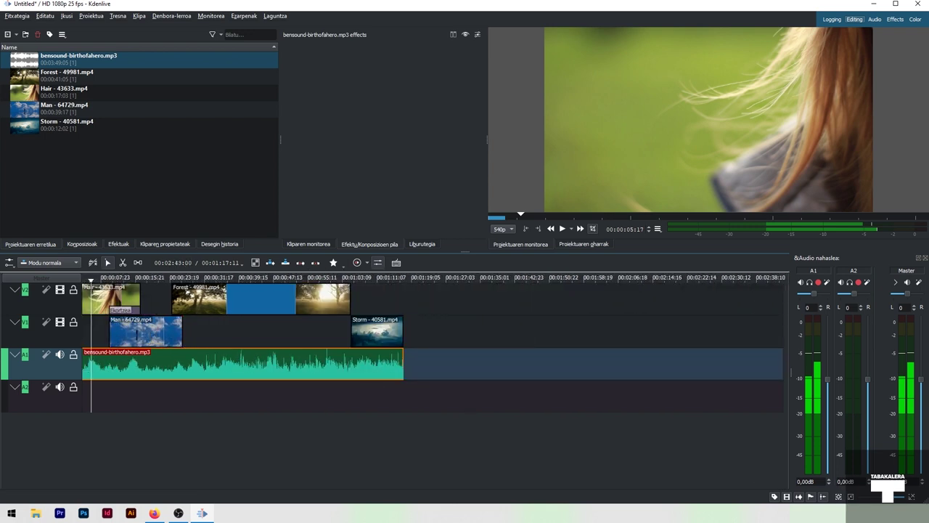
scroll(879, 499, down, 4)
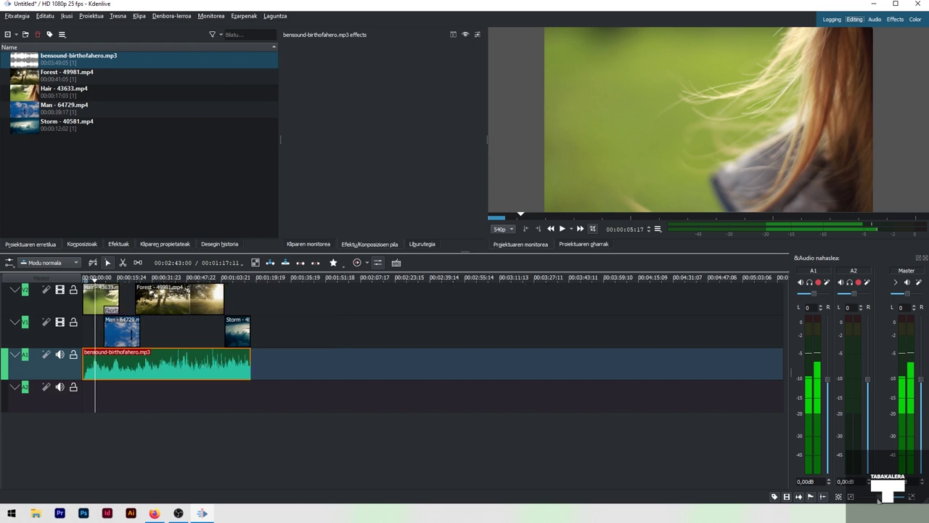
scroll(877, 500, down, 3)
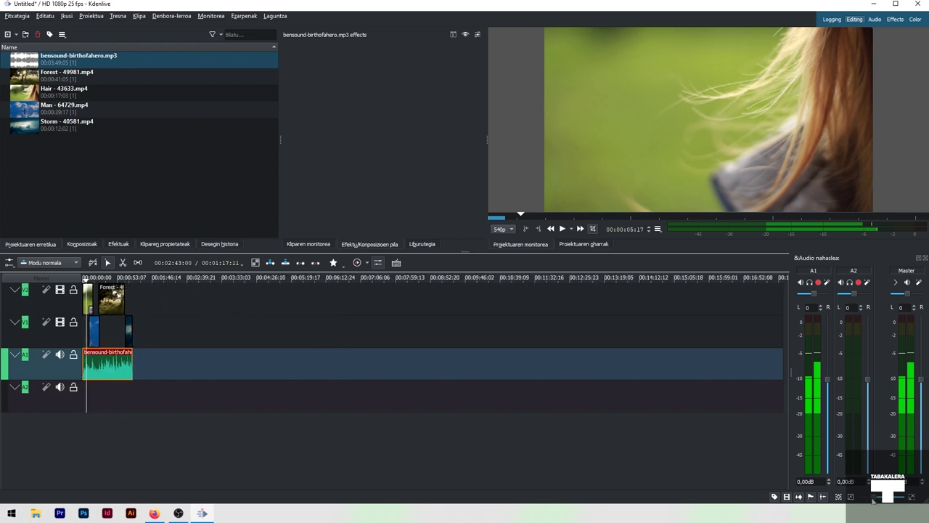
scroll(873, 500, up, 8)
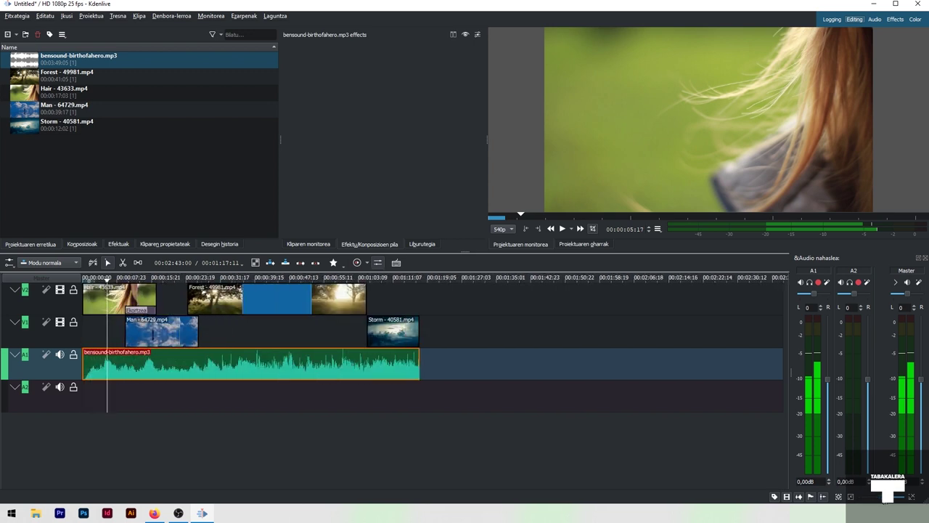
scroll(873, 499, up, 2)
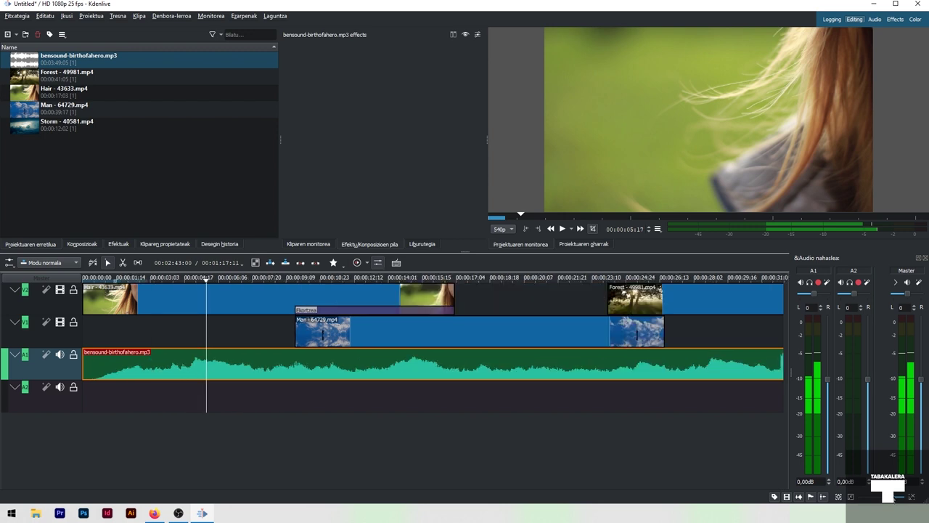
scroll(892, 498, up, 2)
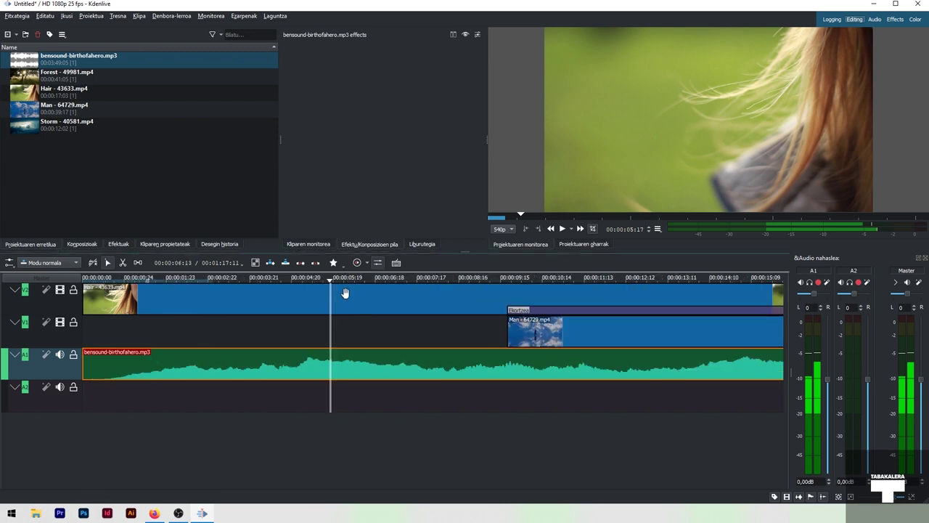
drag(330, 280, 344, 278)
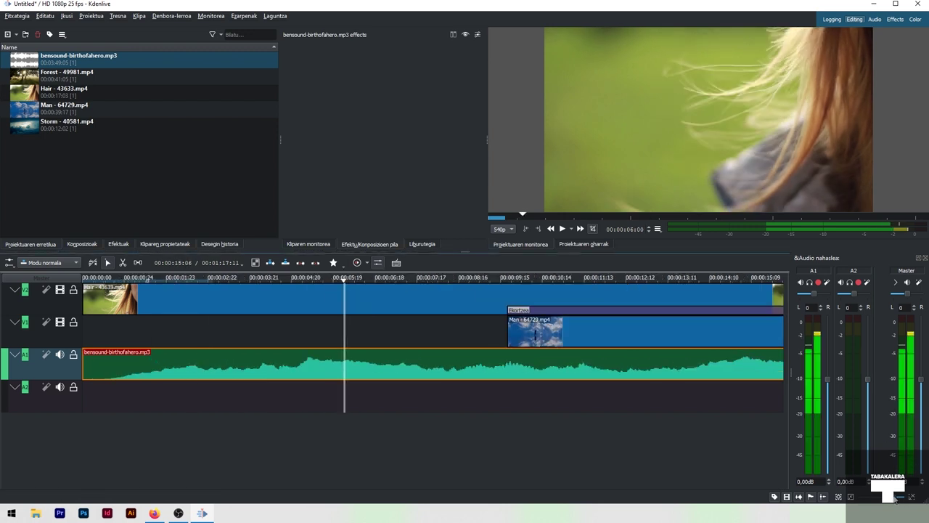
scroll(892, 500, down, 4)
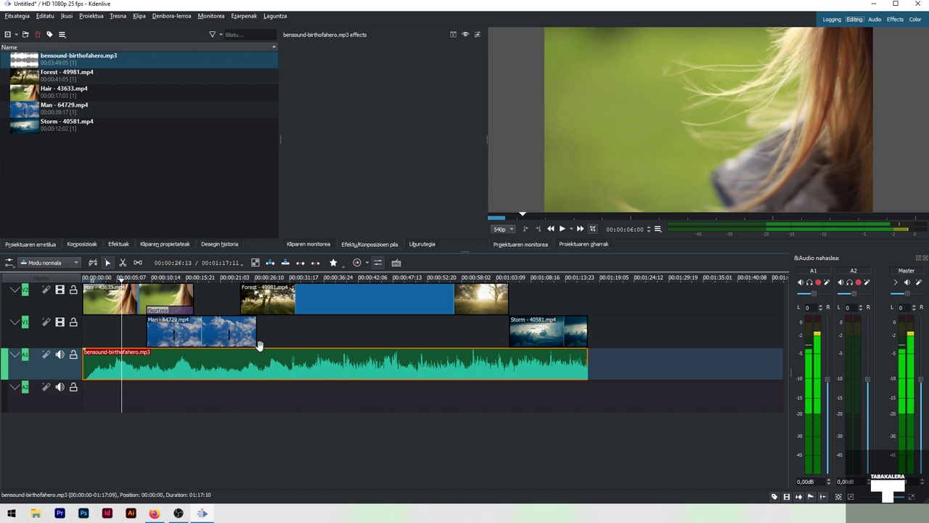
Step: Examine the cut between the Forest and Storm clips and how the music on A1 lines up with the video clips from start to end
click(511, 279)
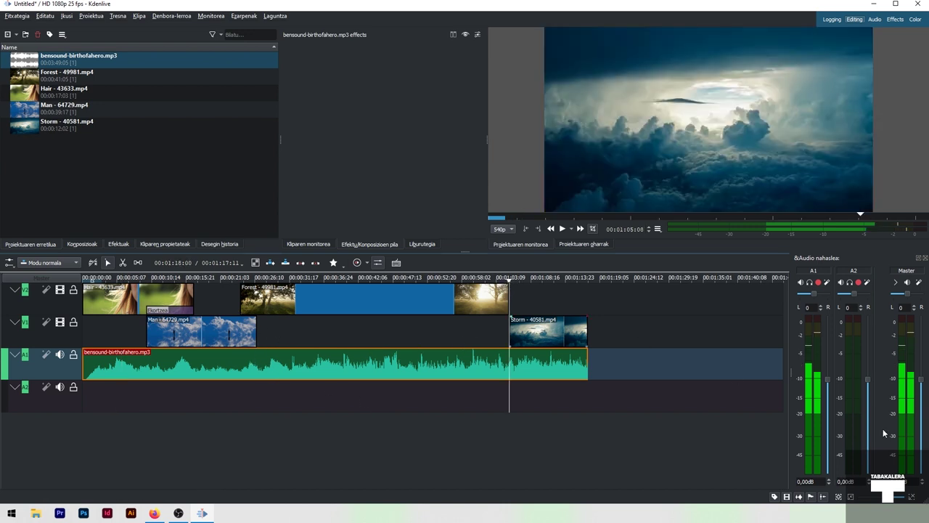
scroll(469, 326, up, 6)
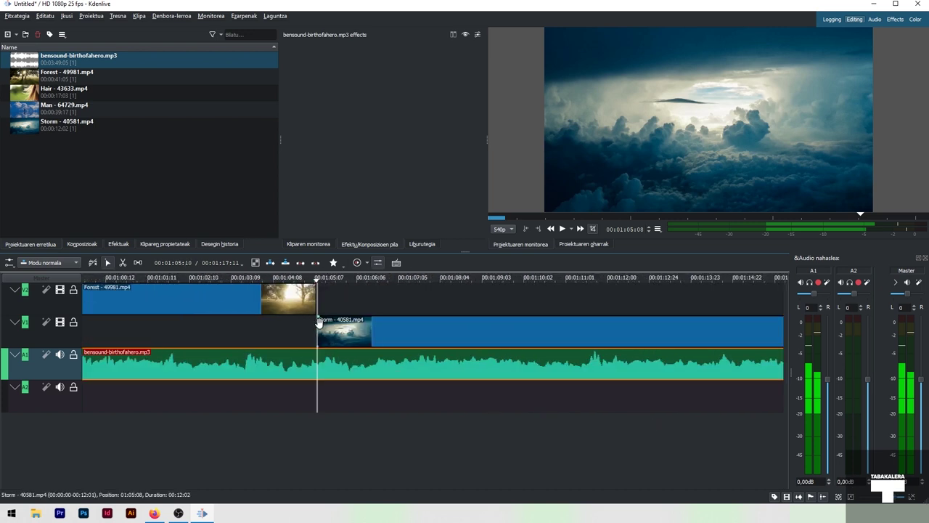
scroll(313, 323, down, 3)
scroll(315, 322, down, 4)
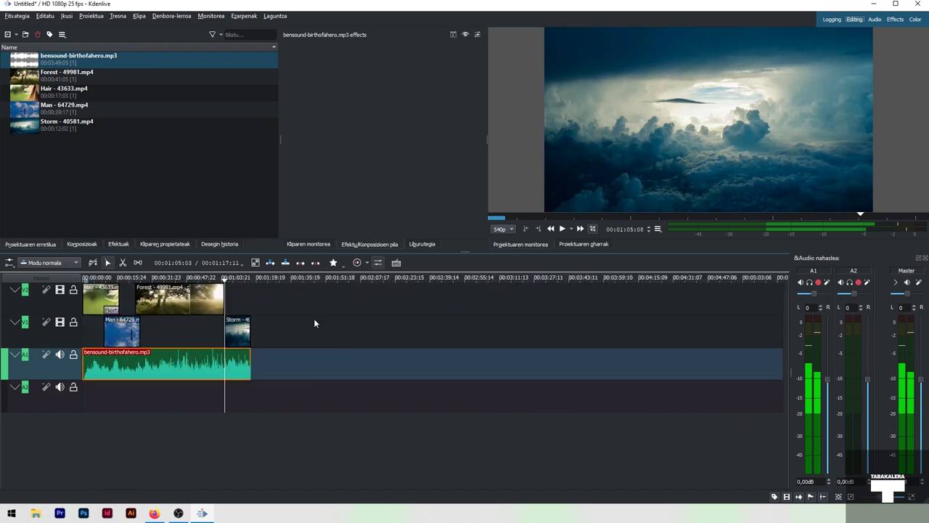
scroll(155, 373, up, 3)
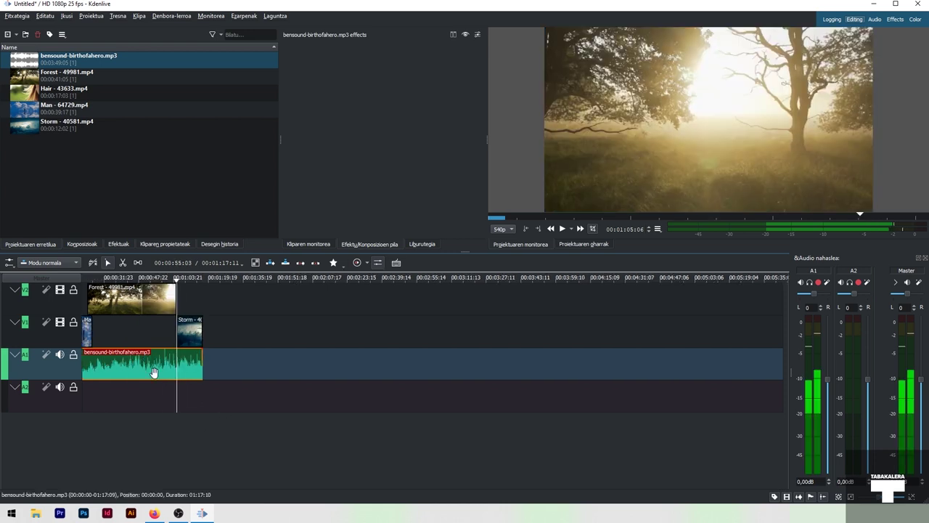
click(311, 406)
scroll(347, 397, left, 3)
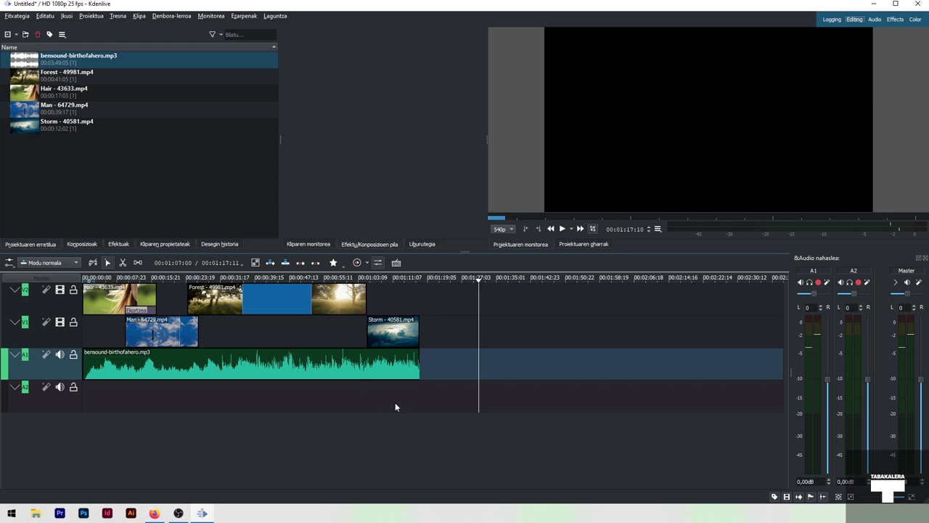
scroll(395, 401, down, 2)
scroll(395, 399, up, 2)
scroll(398, 400, right, 4)
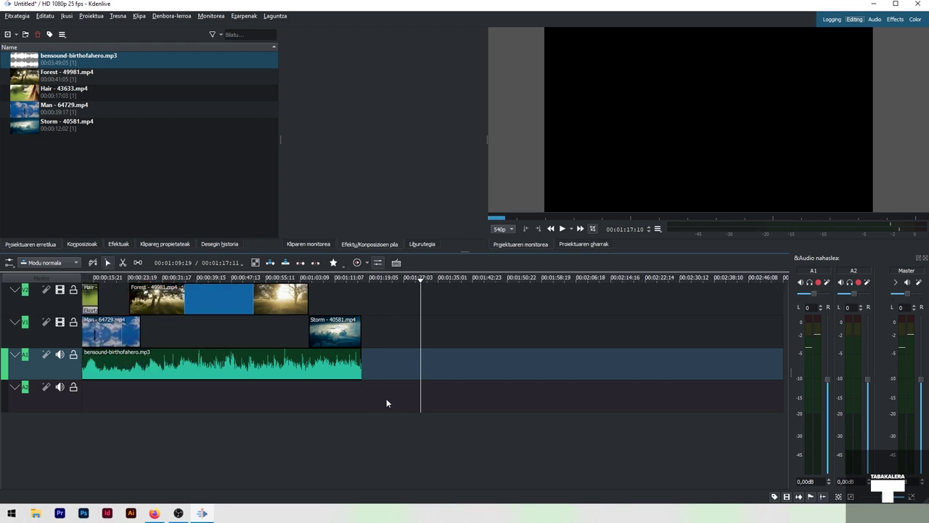
scroll(387, 394, left, 4)
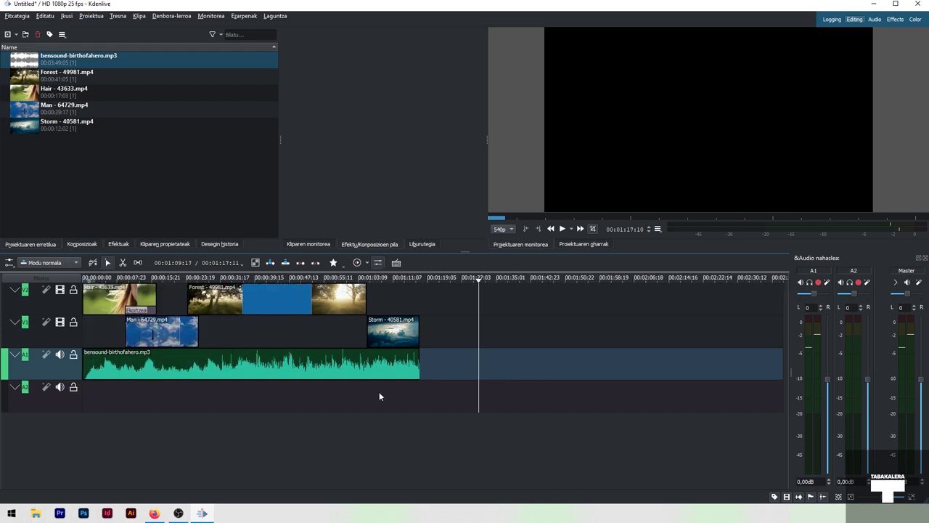
scroll(129, 305, right, 6)
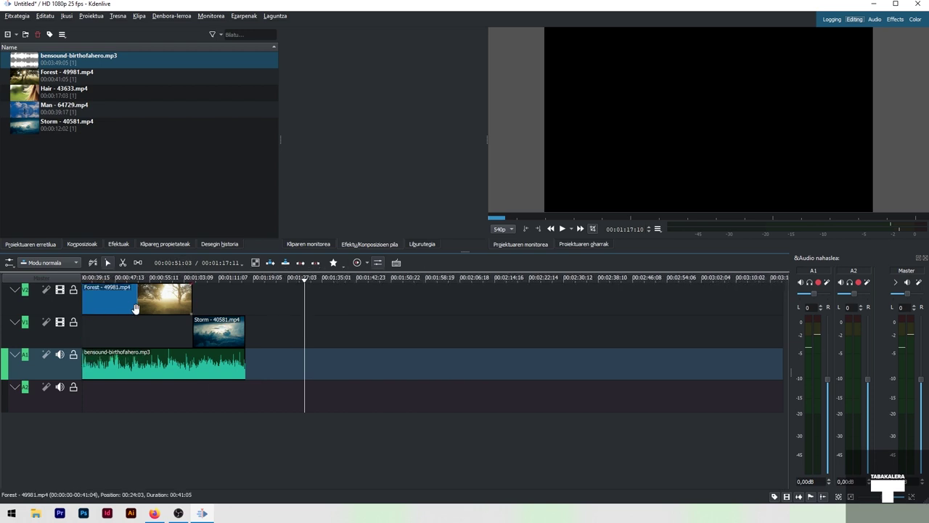
scroll(481, 344, left, 6)
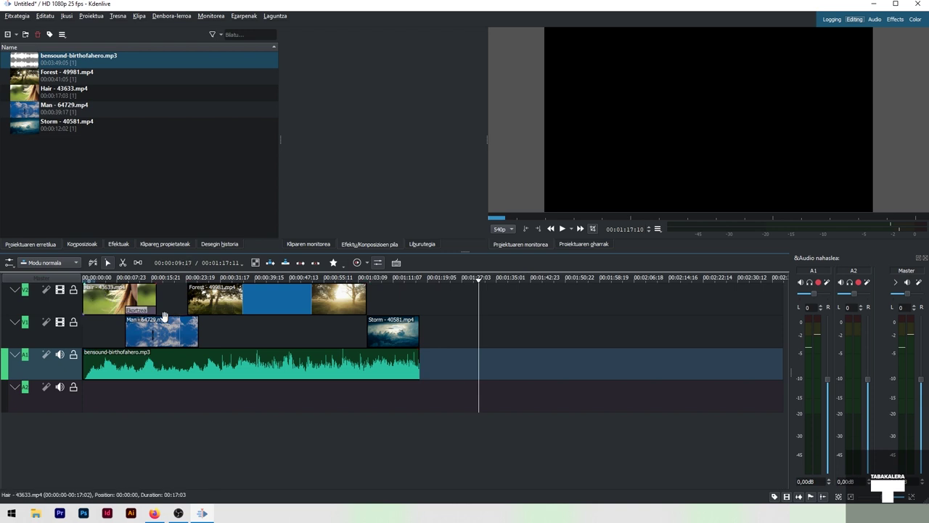
Step: Shift all video clips and the music together with the Spacer tool so they start at about 00:00:02:24
click(102, 304)
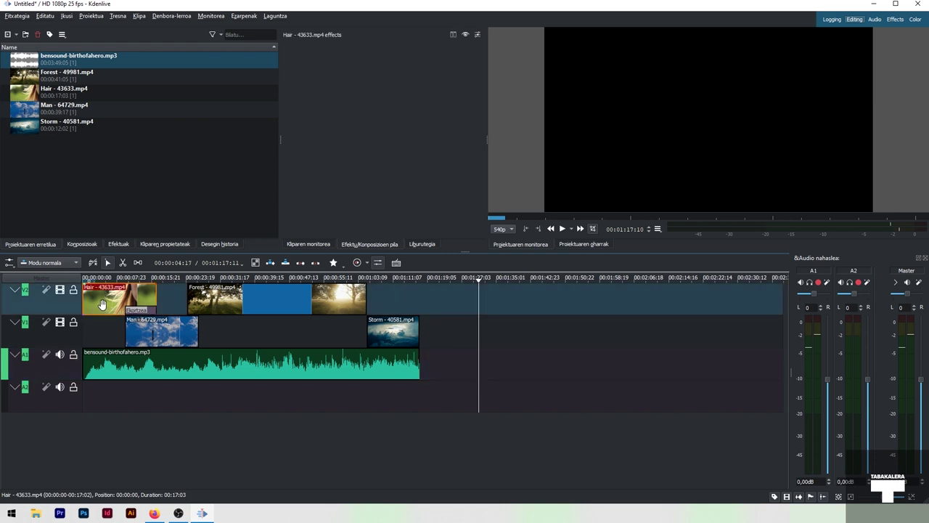
click(138, 262)
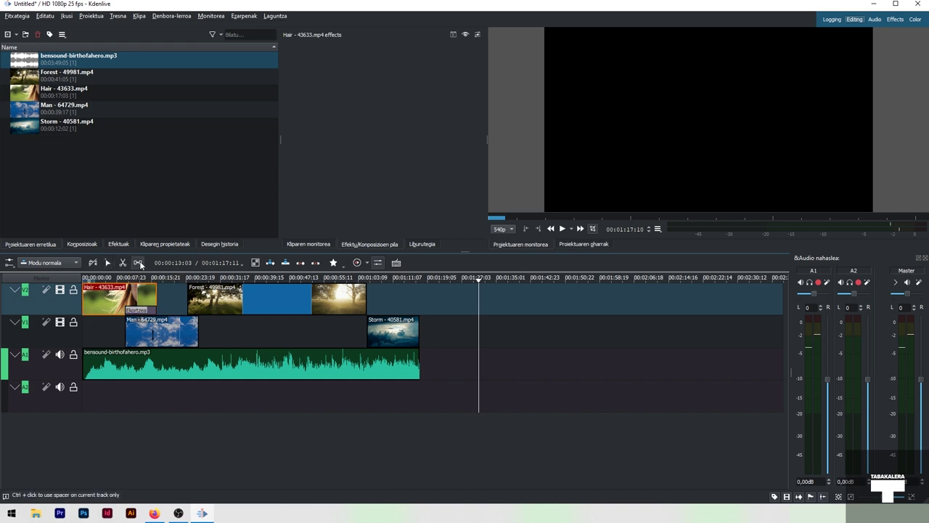
click(93, 299)
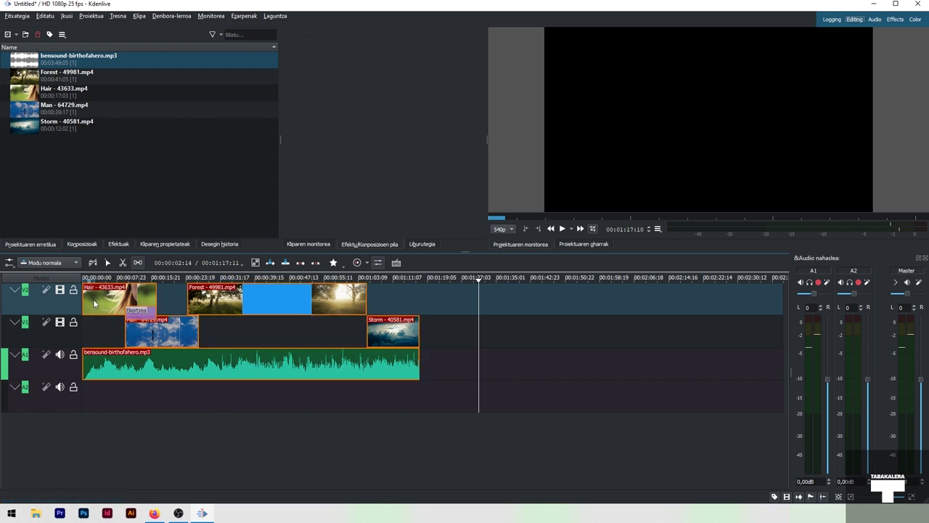
key(Escape)
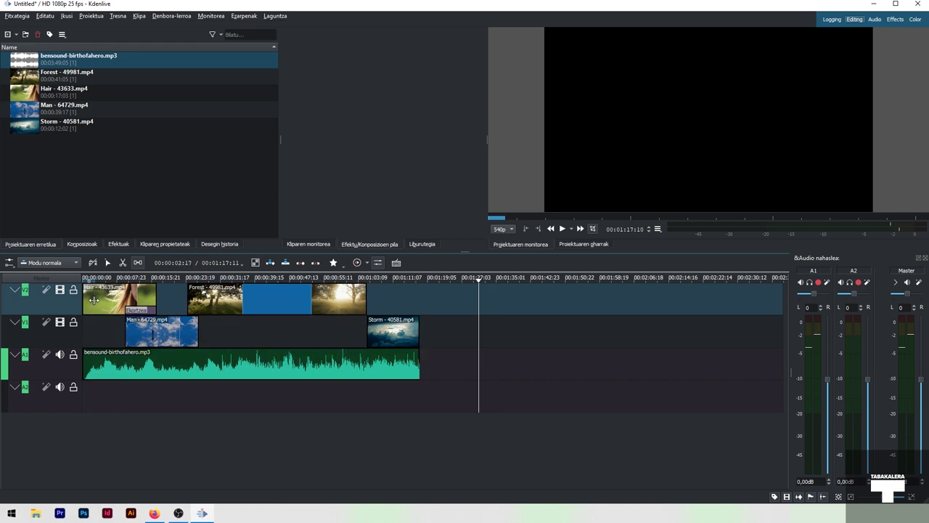
click(138, 262)
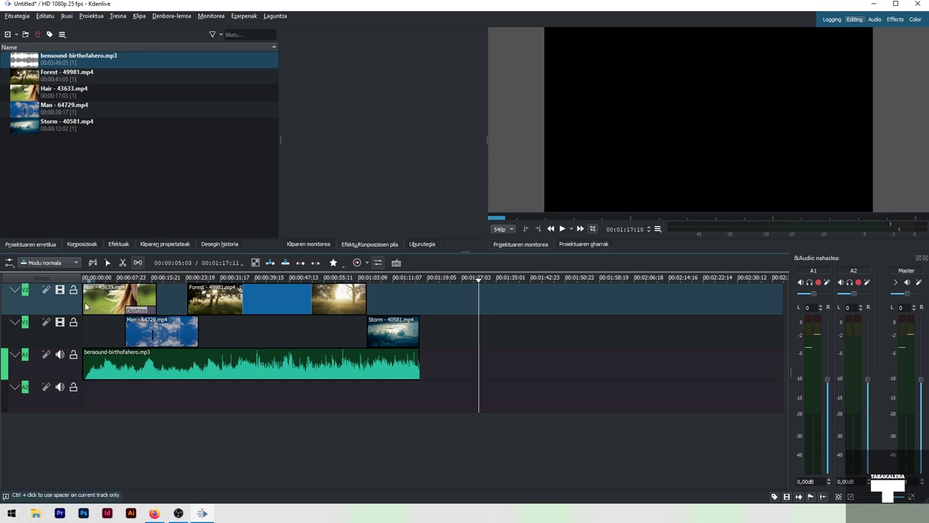
click(265, 301)
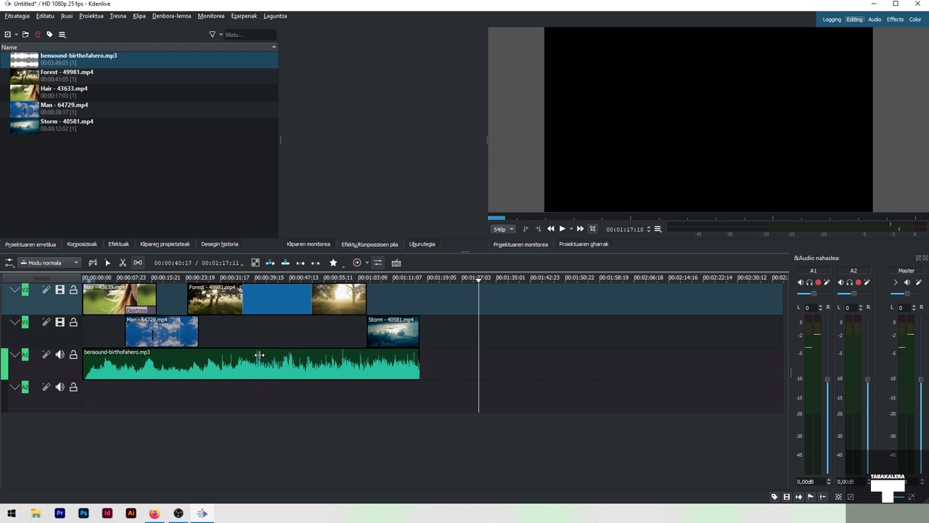
click(258, 301)
key(Escape)
key(ctrl+a)
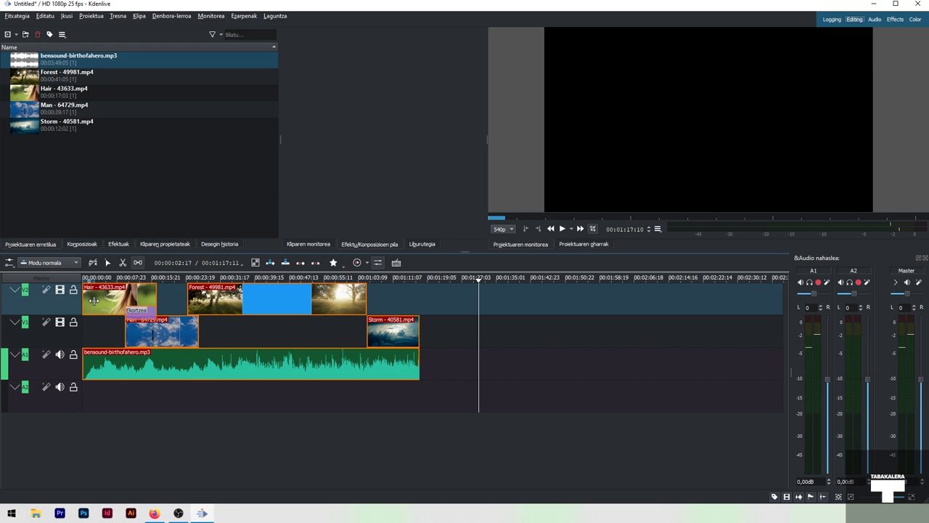
drag(96, 301, 104, 301)
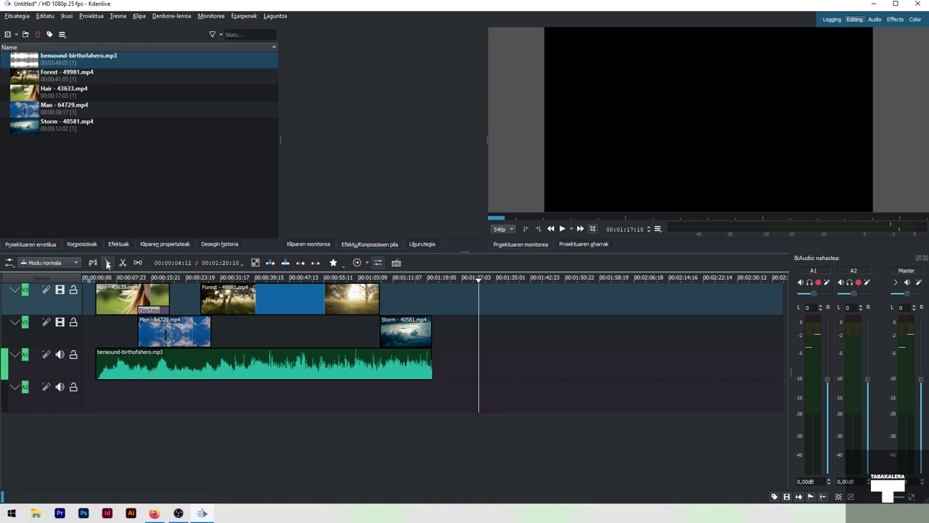
Step: With the Selection tool, move only the music clip on A1 back to the start of the timeline
click(107, 264)
click(161, 369)
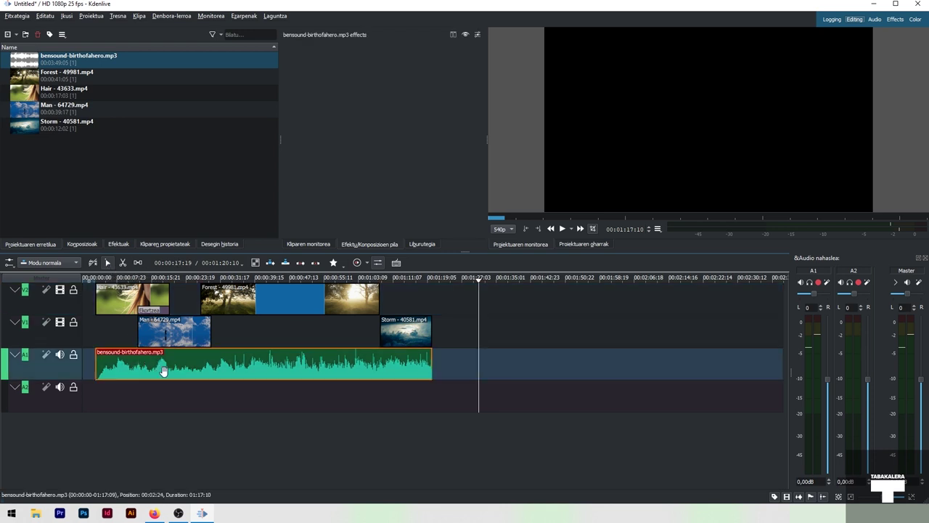
drag(185, 364, 168, 365)
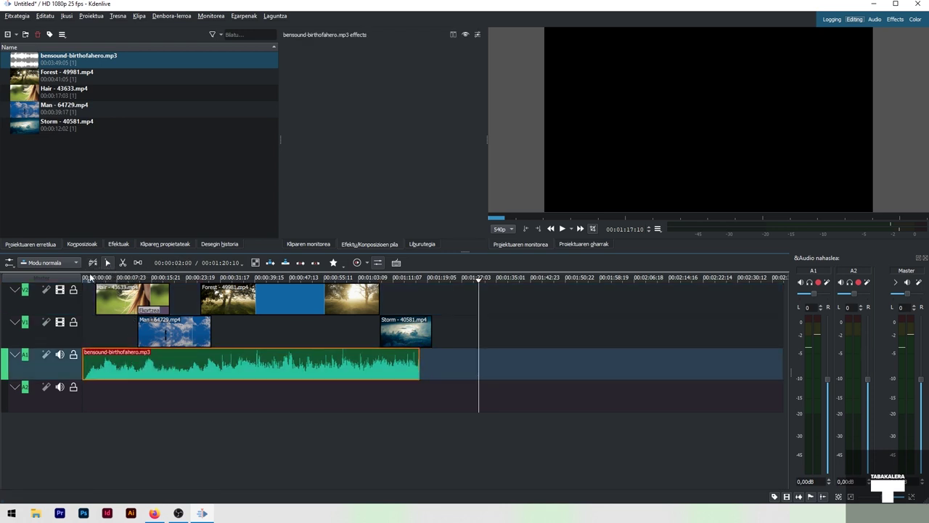
Step: Play the timeline from the start to preview the music leading into the Hair clip, stopping at about 00:00:07:21
drag(91, 278, 76, 280)
key(space)
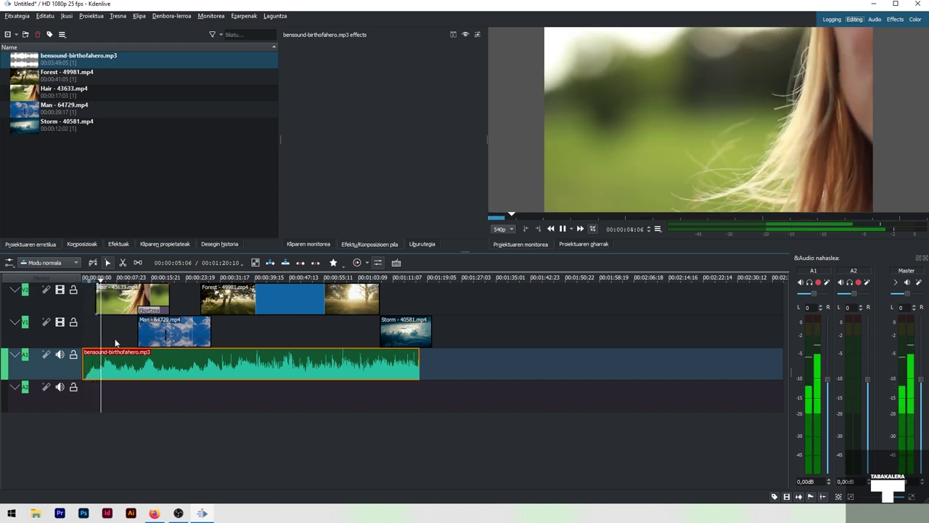
key(space)
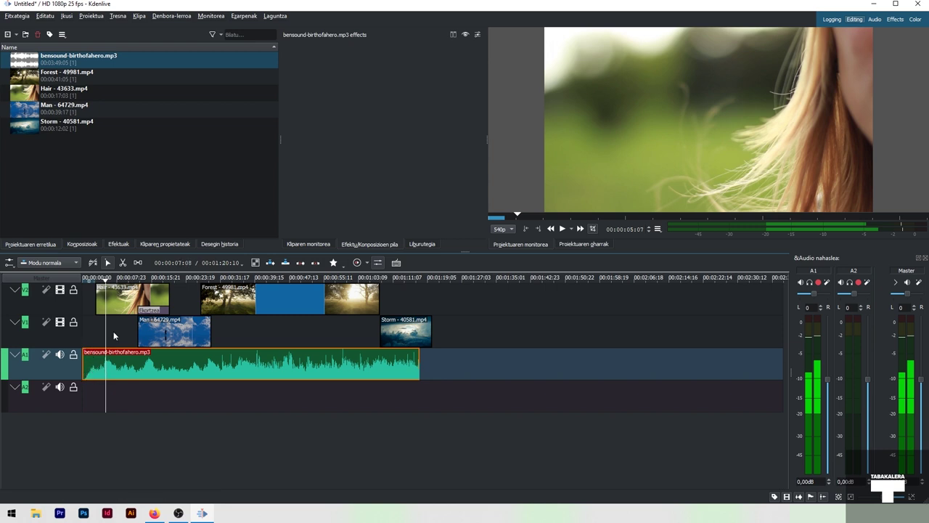
key(space)
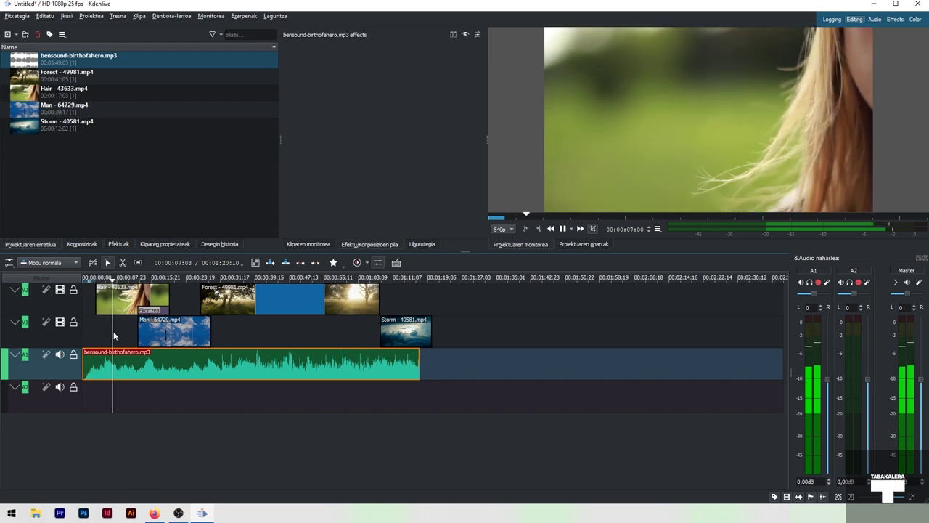
key(space)
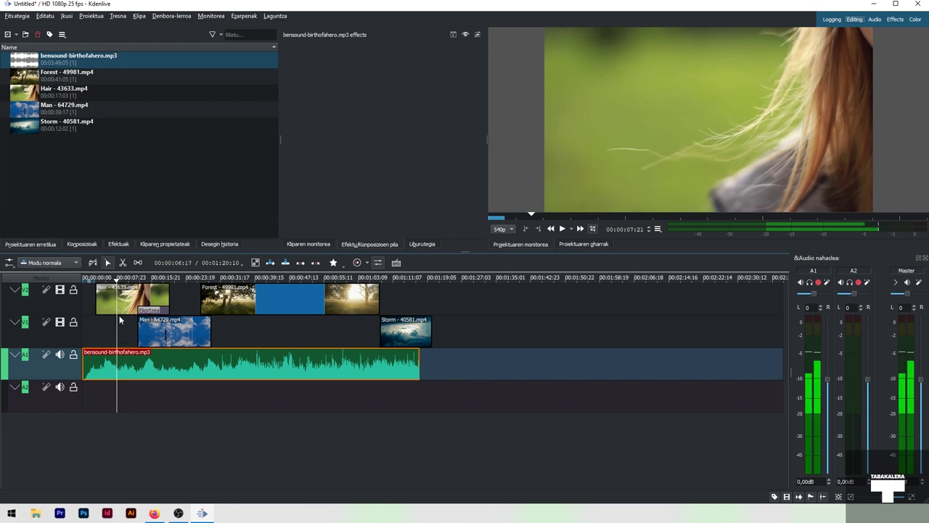
Step: Add a fade-in of 00:00:03:11 to the start of the Hair clip and preview it with the music
click(110, 300)
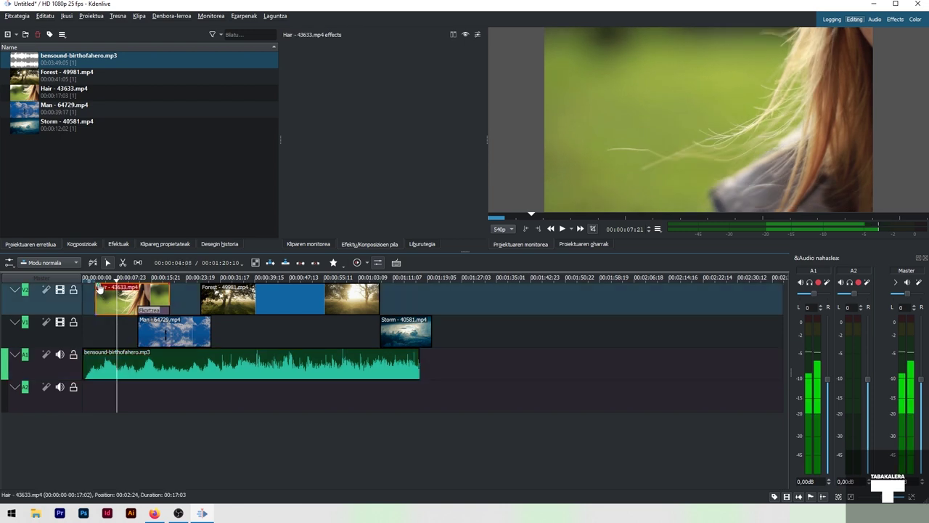
drag(100, 288, 111, 289)
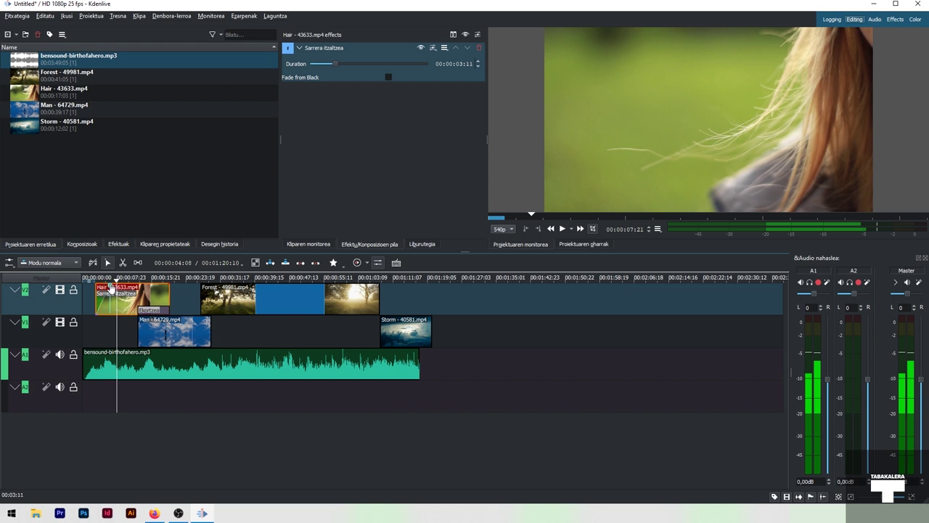
click(94, 280)
key(space)
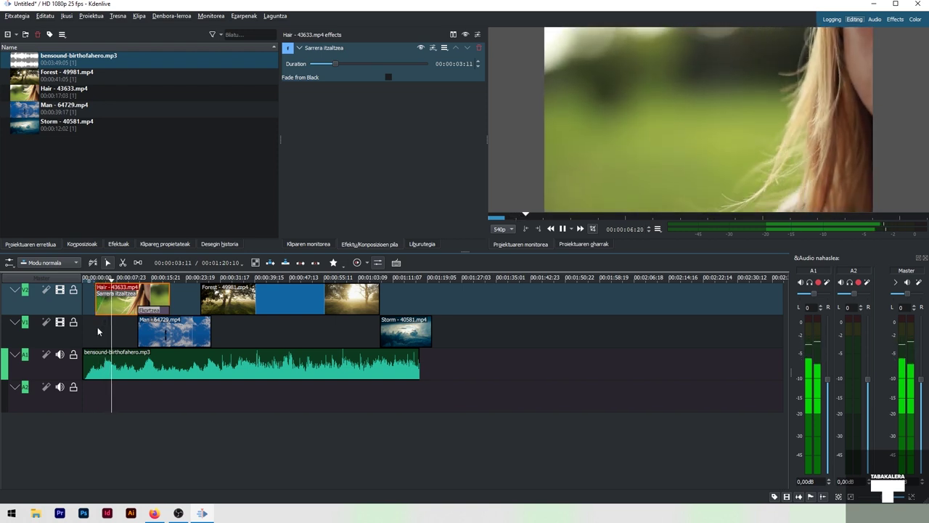
key(space)
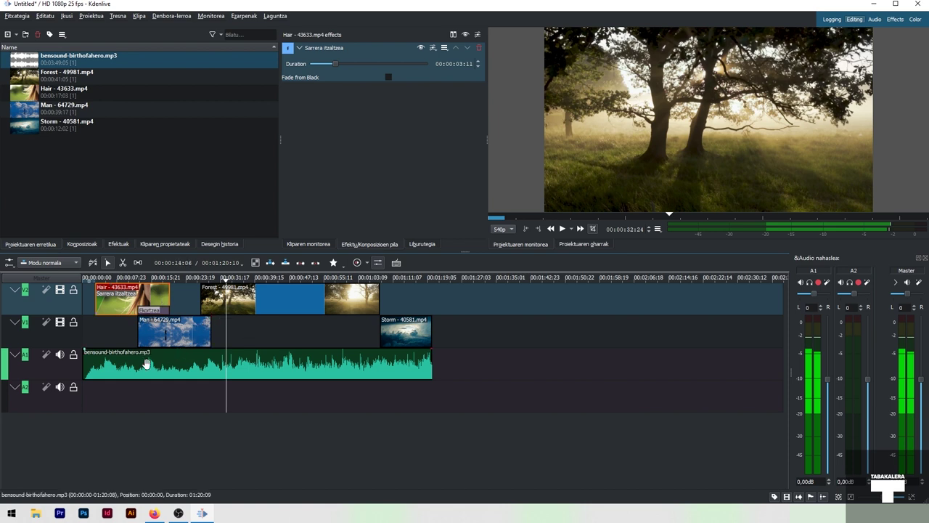
Step: Replay the music from about 00:00:31:00 to find a suitable cut point, pausing at 00:00:32:22
click(218, 281)
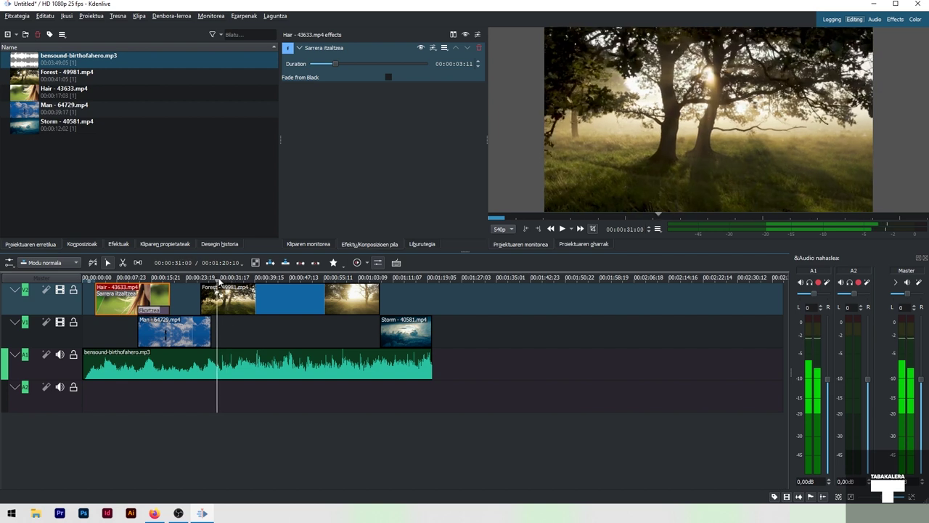
key(Left)
key(Left)
key(Left)
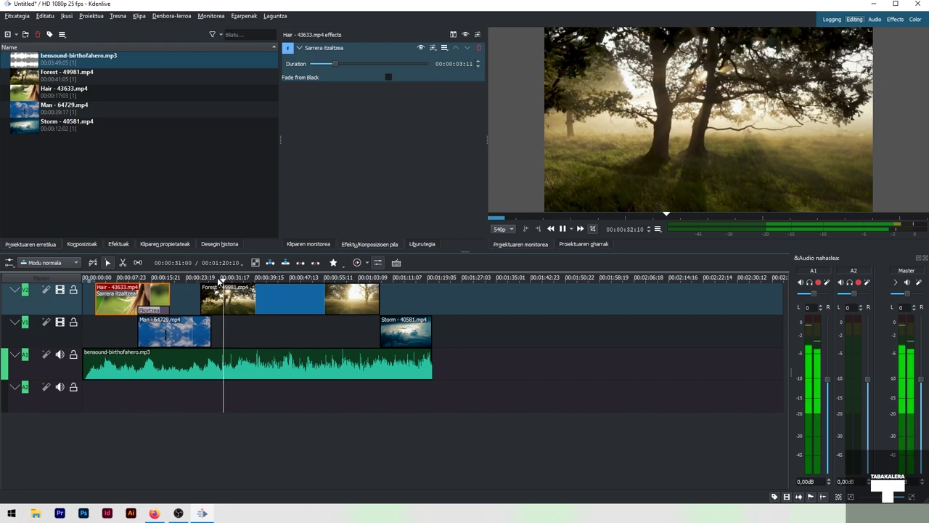
key(space)
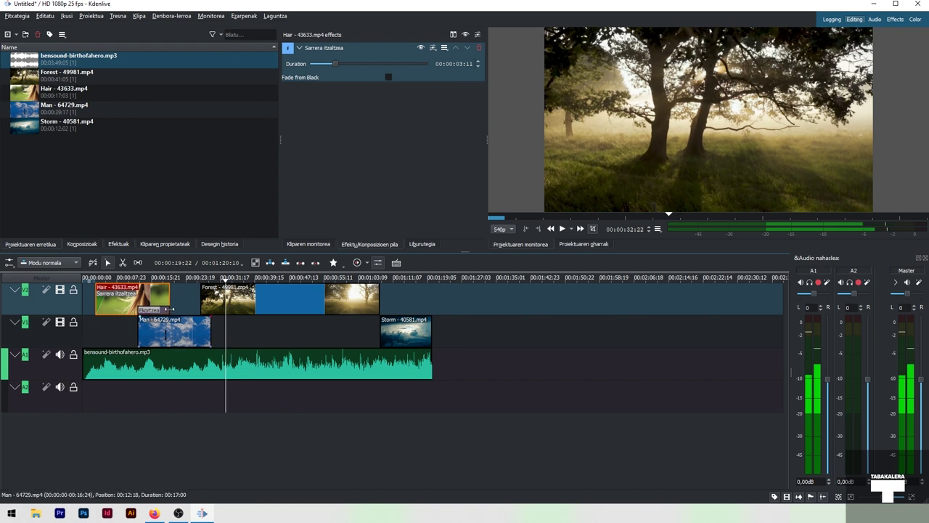
Step: Shorten the ends of the Hair, Man and Forest clips, closing the gaps so the Storm clip starts at about 00:00:31
drag(169, 293, 152, 310)
drag(211, 330, 180, 330)
drag(264, 299, 246, 303)
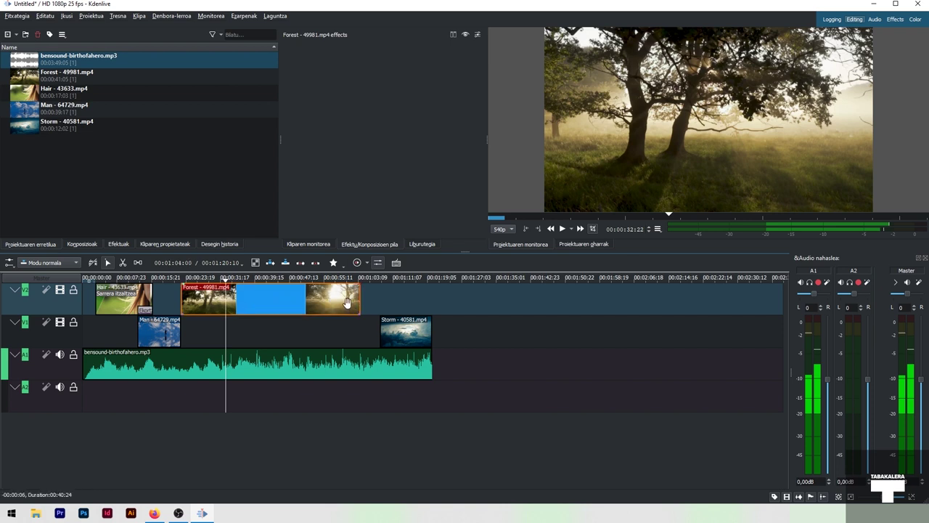
drag(360, 307, 215, 307)
drag(398, 332, 234, 332)
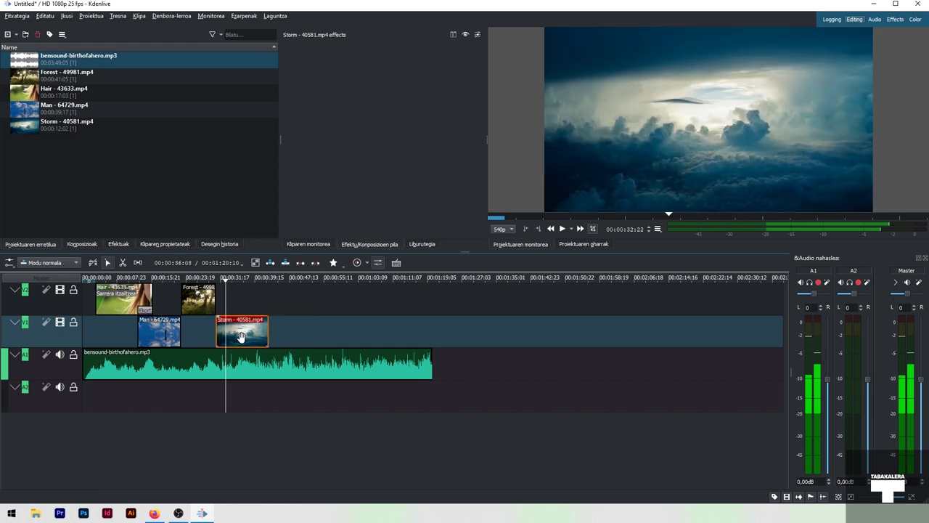
Step: Preview the cut from the Forest clip to the Storm clip with the music, playing from 00:00:29:13
click(222, 279)
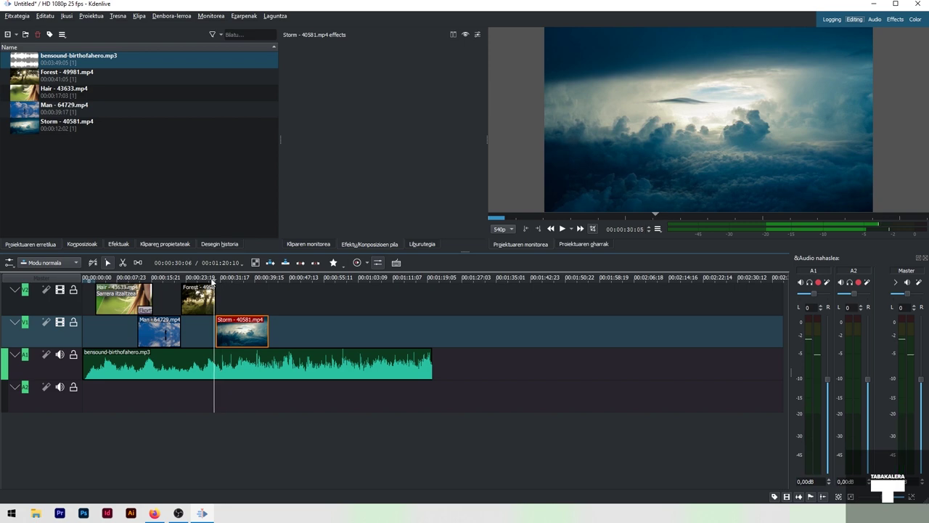
drag(223, 279, 212, 280)
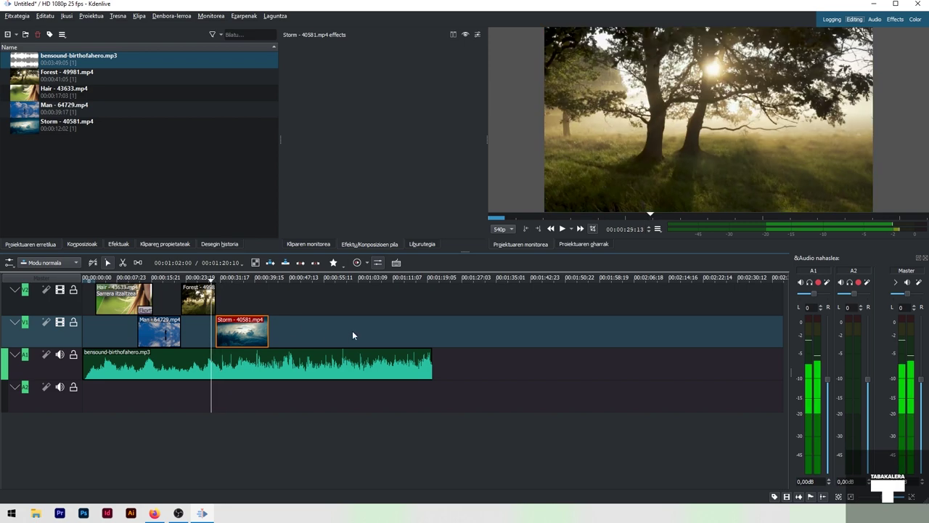
key(space)
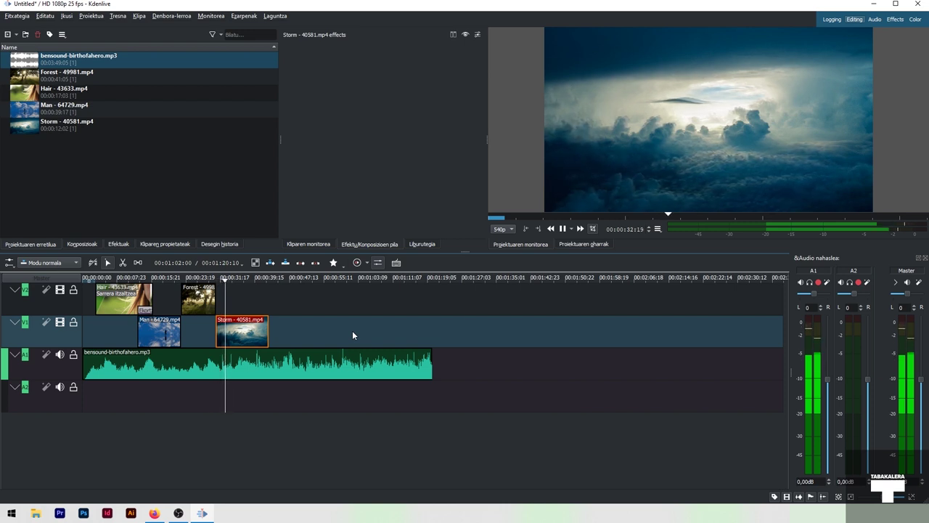
Step: Stop the playback and place the playhead at 00:00:32:03 in the Storm clip, where the music gets louder
key(space)
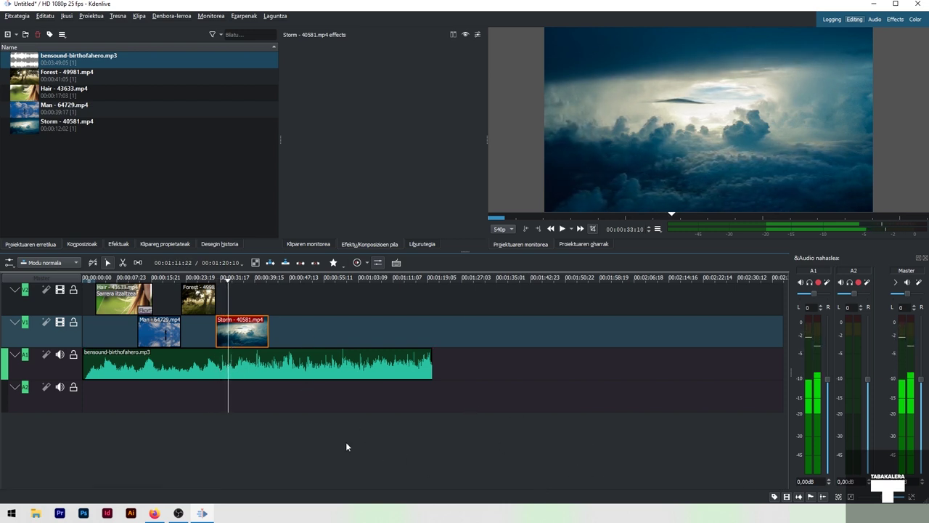
scroll(282, 389, up, 4)
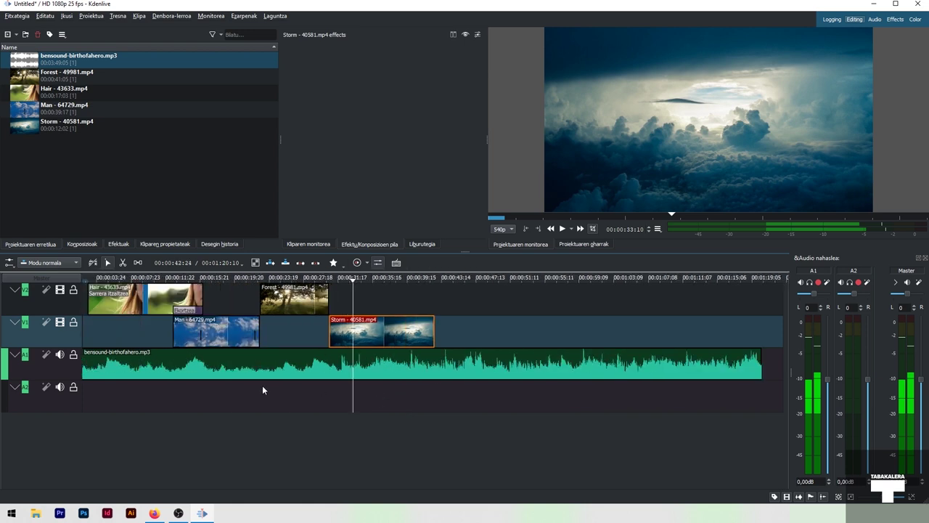
scroll(371, 399, up, 2)
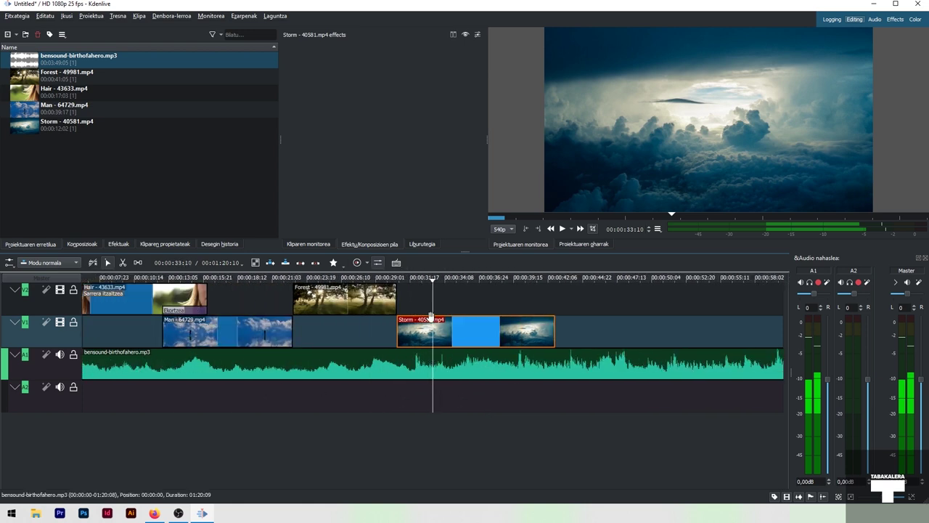
click(416, 278)
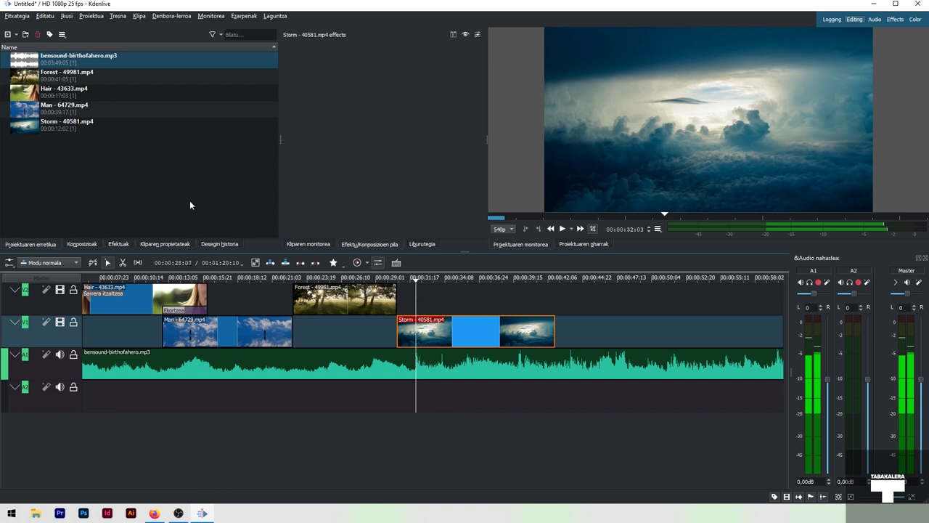
Step: Start a new title clip and add the text "Badator ekaitza" on two lines, one word per line
click(137, 177)
click(92, 16)
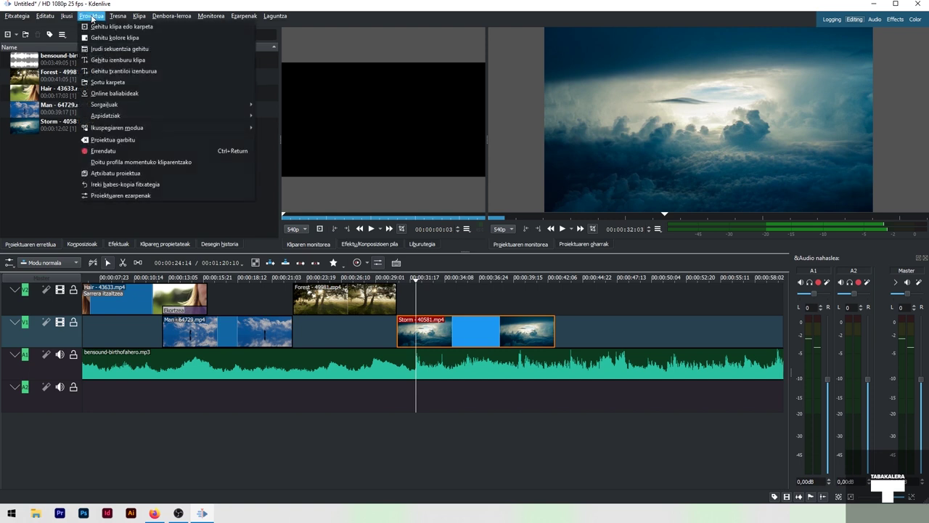
click(116, 60)
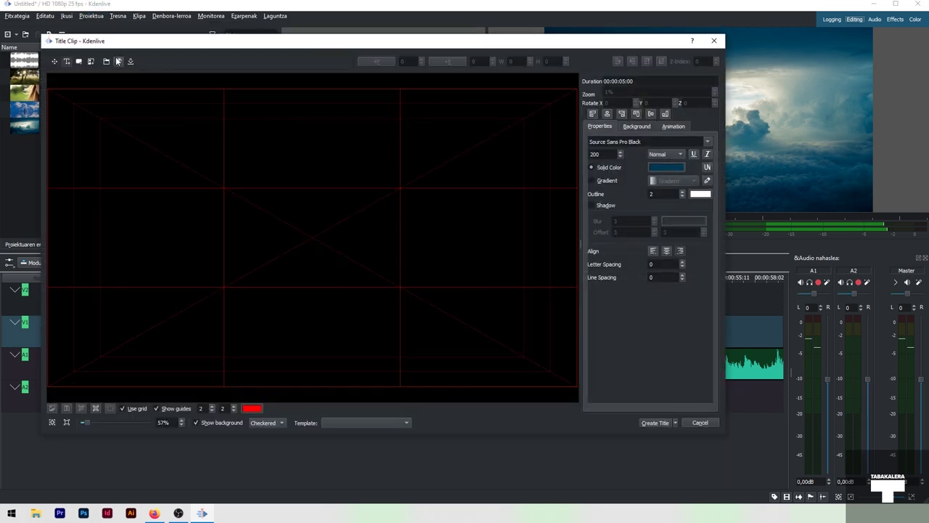
drag(206, 48, 240, 57)
drag(329, 55, 367, 57)
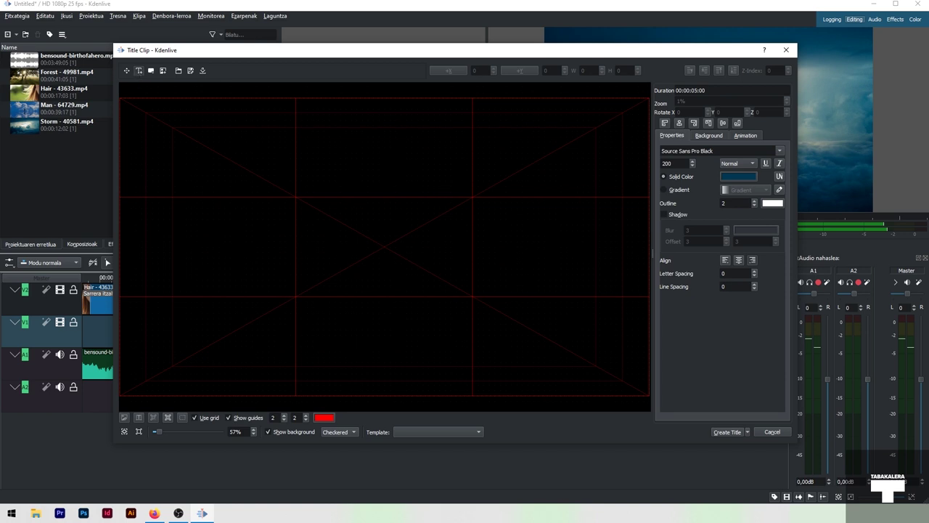
click(349, 239)
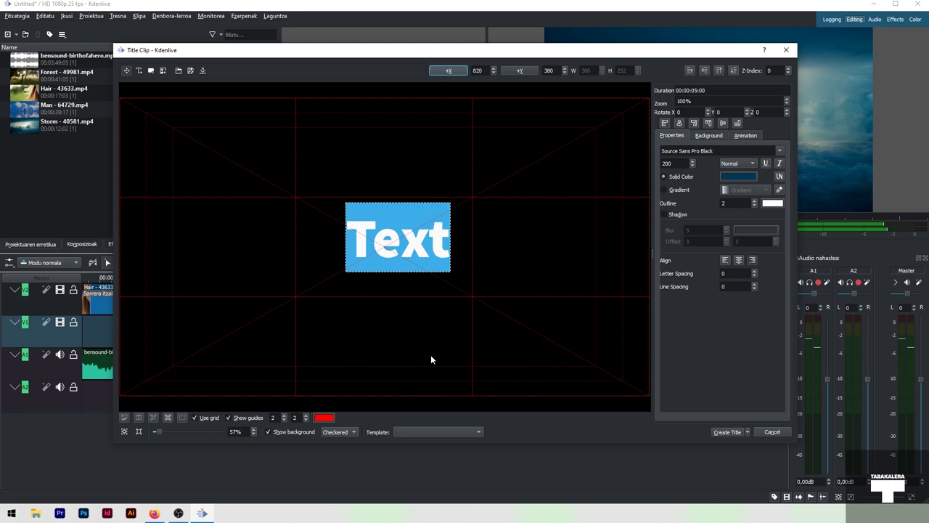
text(B)
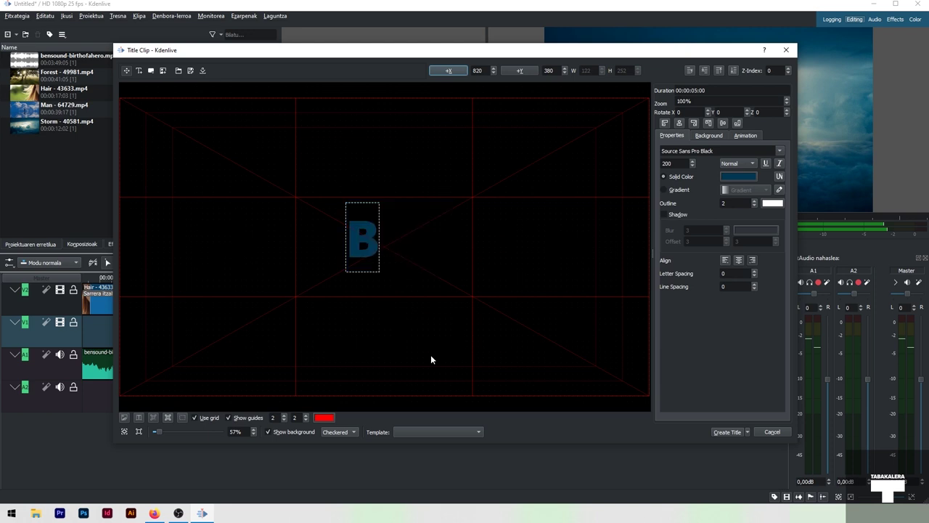
text(adator)
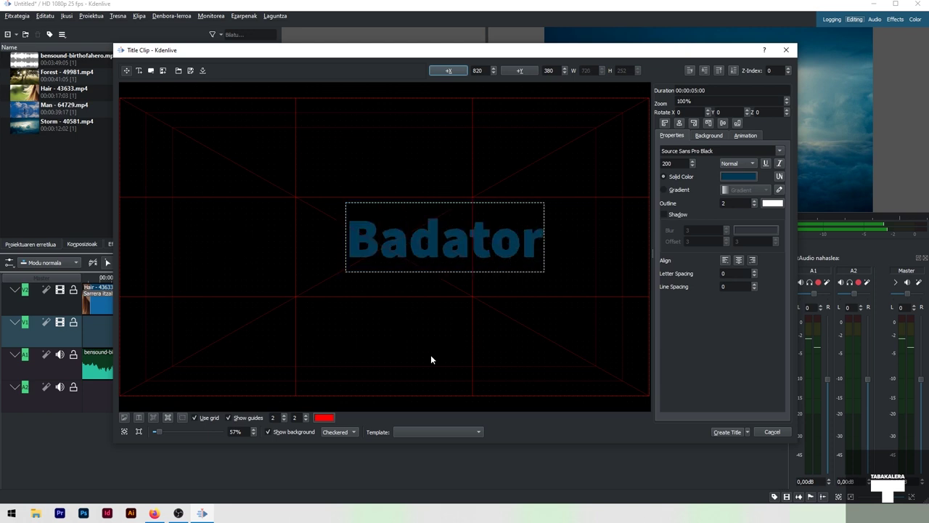
key(Return)
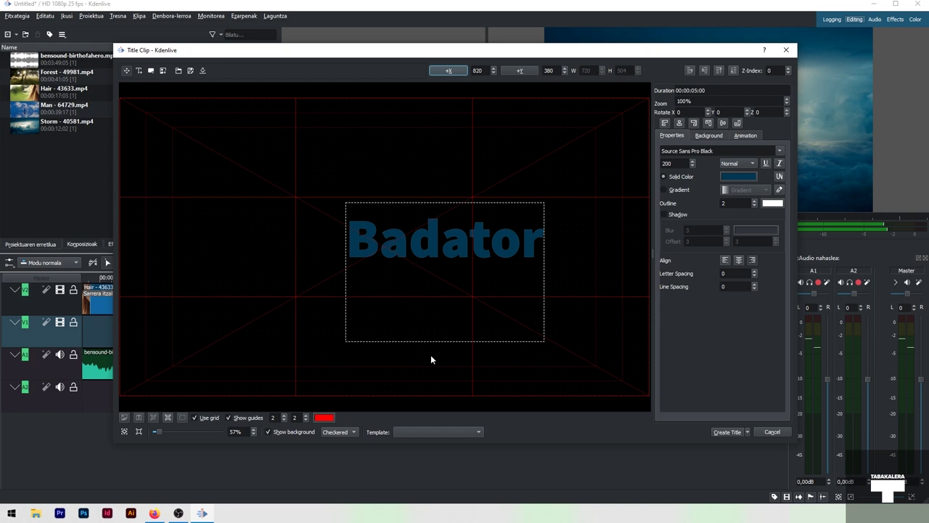
text(ekaitza)
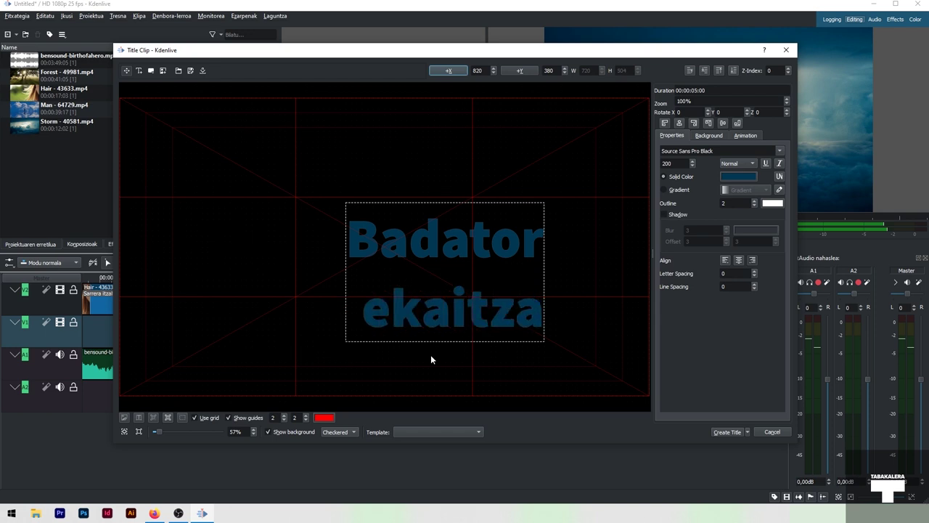
Step: Move the title text to X 560, Y 280 and centre-align its two lines
click(127, 71)
click(274, 203)
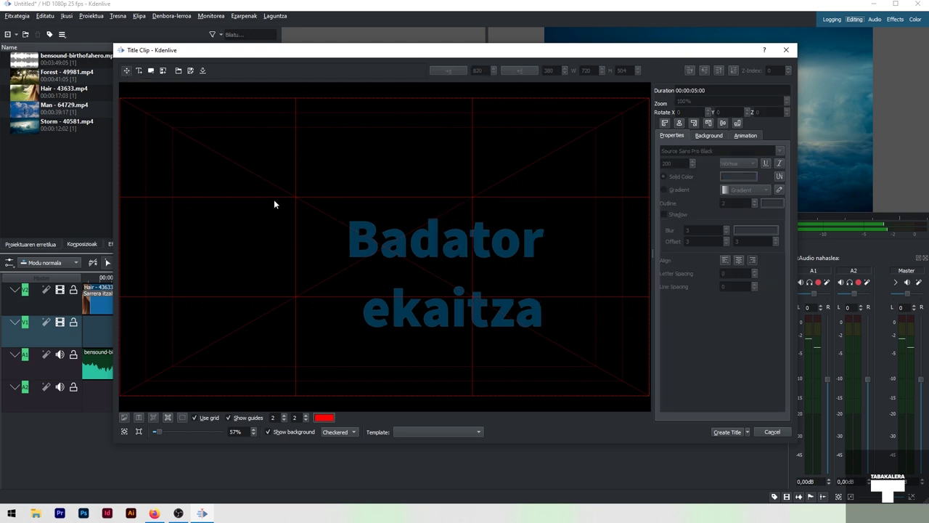
click(411, 249)
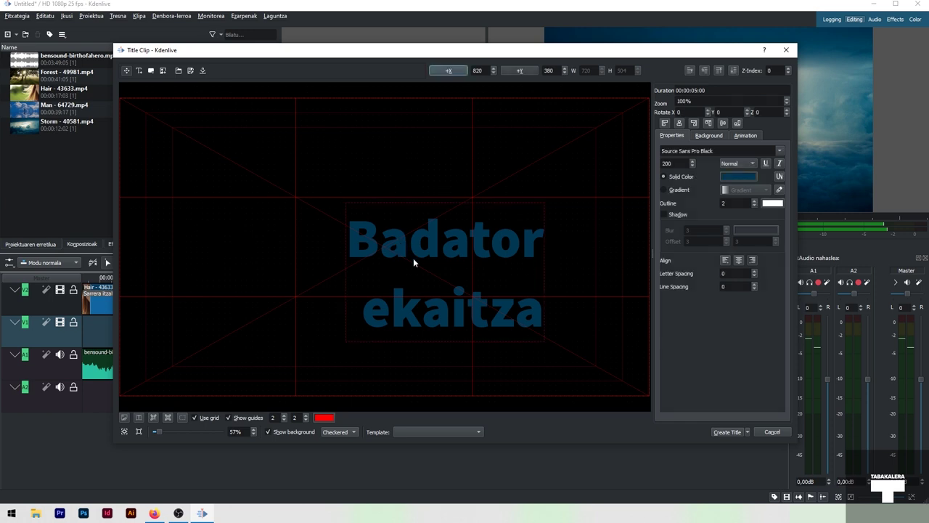
drag(397, 243, 356, 216)
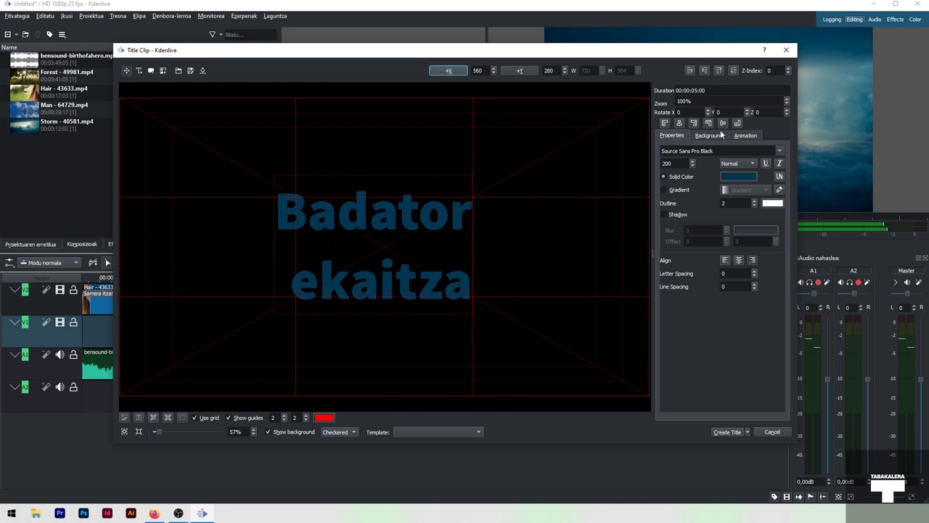
drag(632, 52, 561, 55)
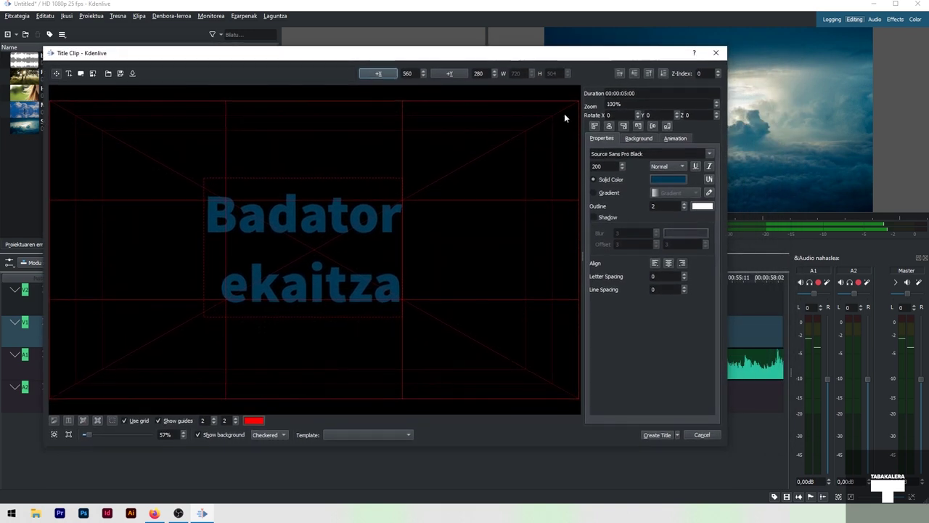
click(669, 266)
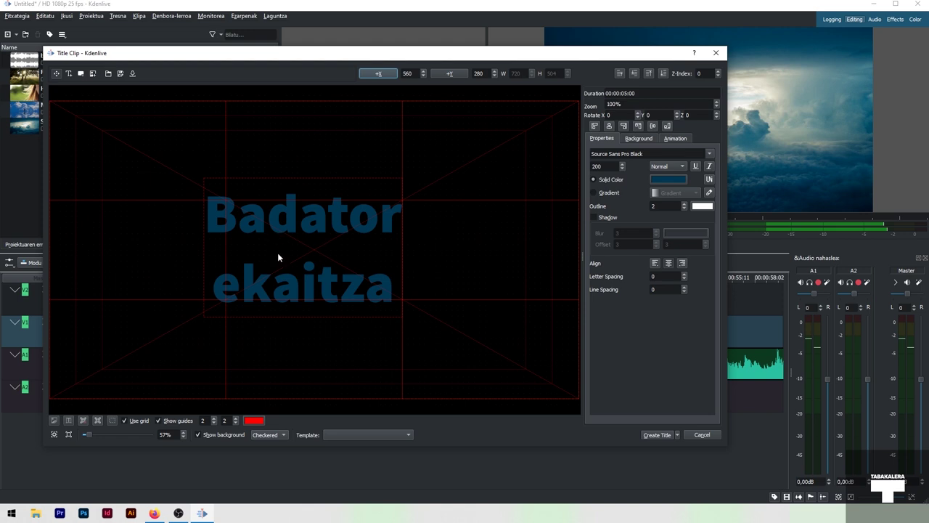
Step: Tighten the gap between the two title lines by setting the line spacing to -97
click(684, 287)
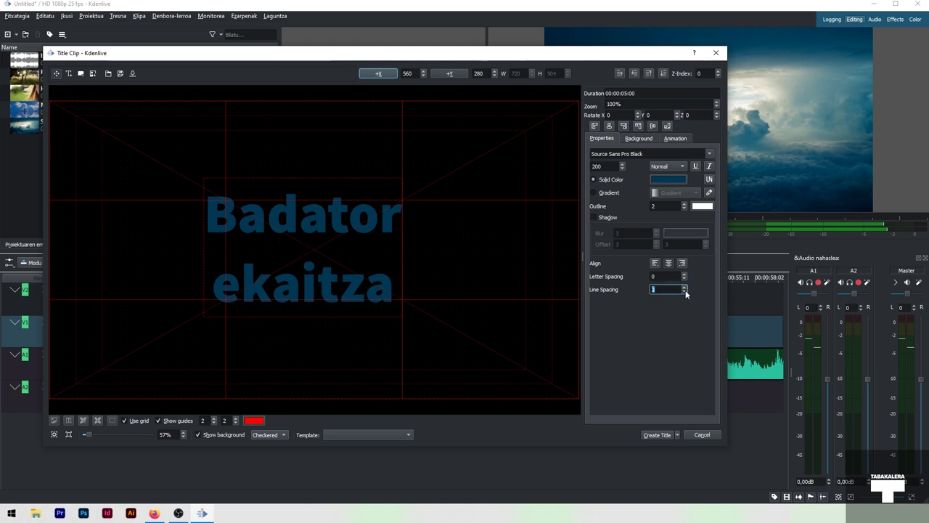
click(685, 291)
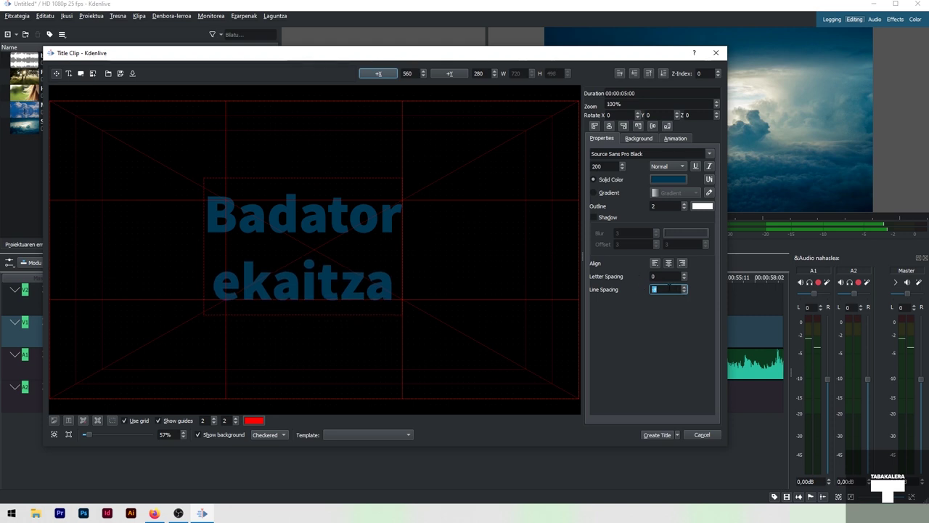
text(-200)
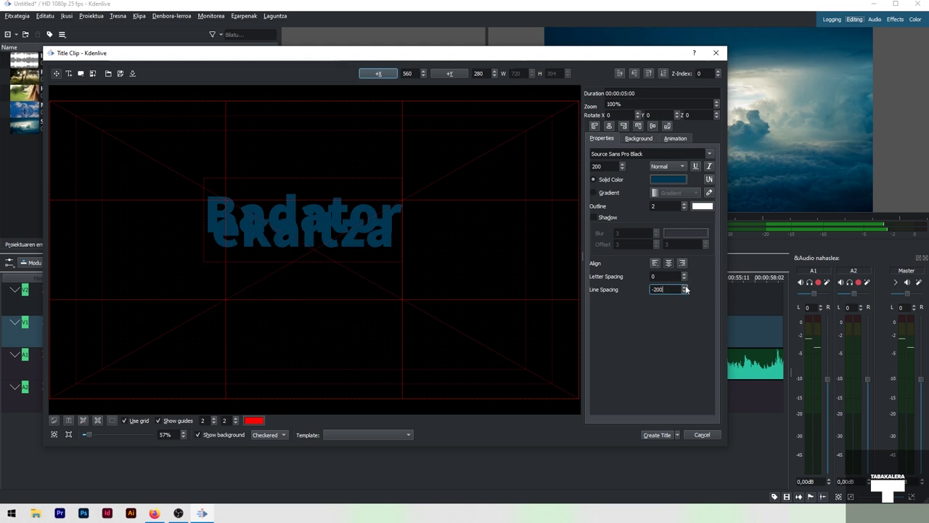
scroll(685, 290, up, 3)
scroll(685, 289, up, 13)
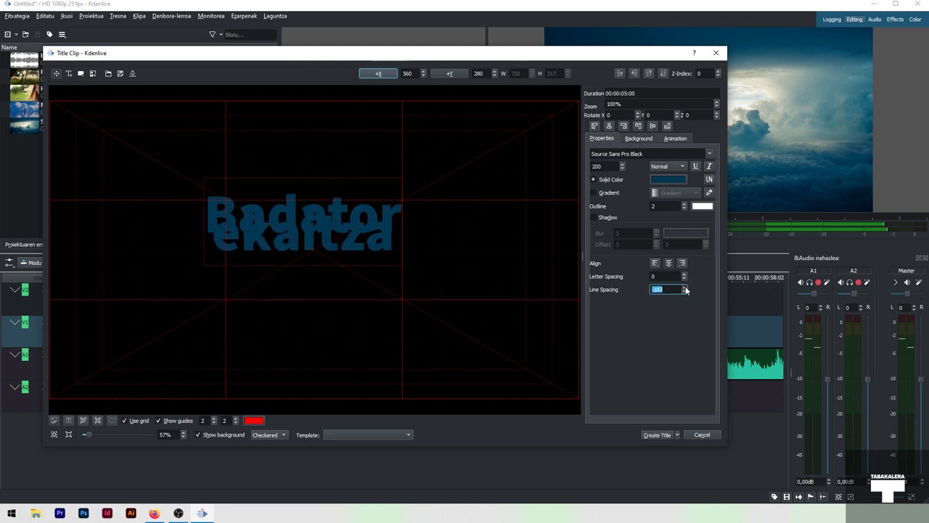
scroll(685, 289, up, 13)
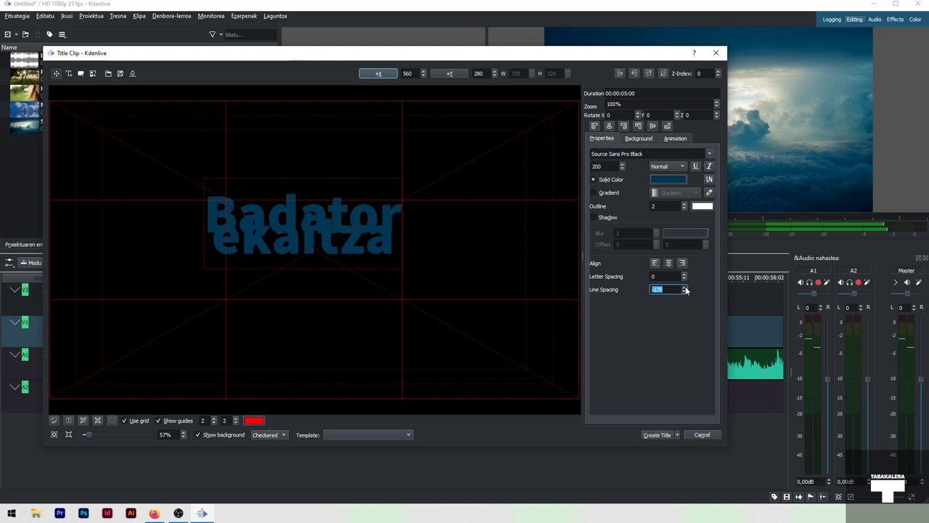
scroll(685, 290, up, 9)
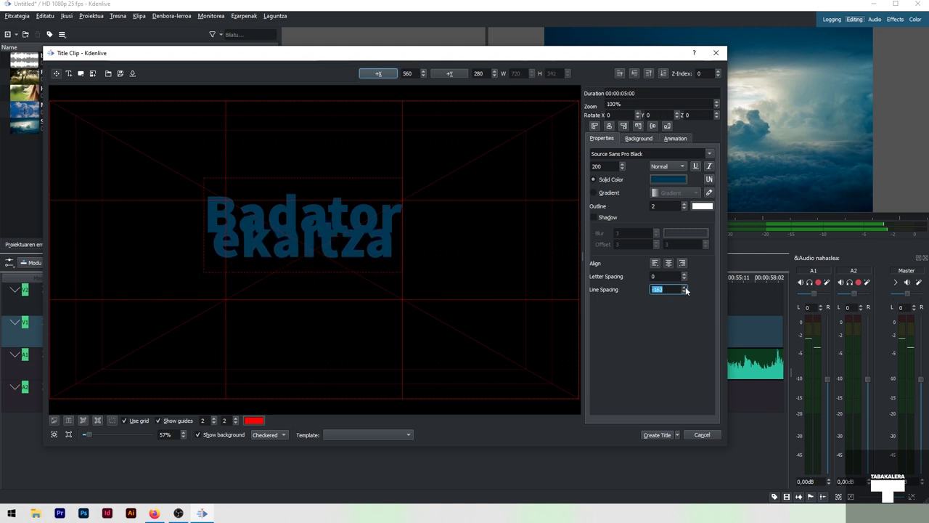
scroll(686, 290, up, 1)
scroll(686, 290, up, 13)
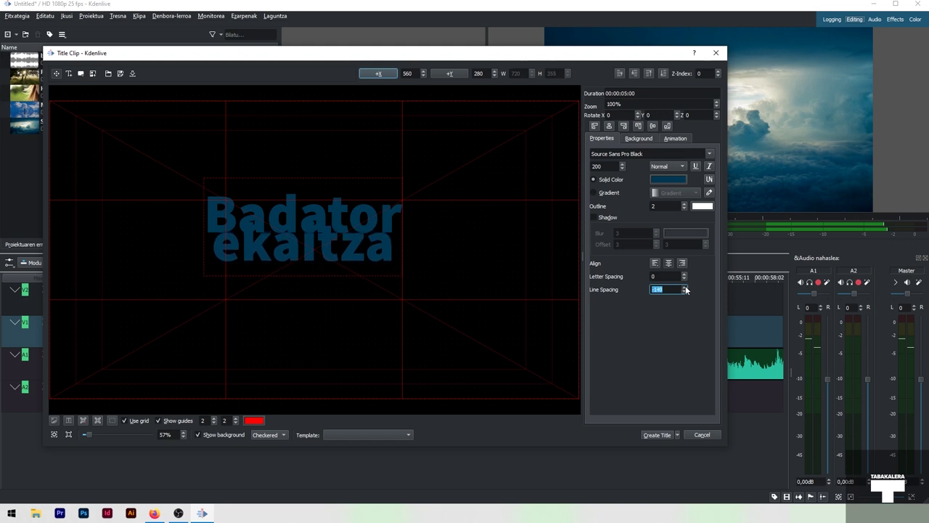
scroll(685, 290, up, 13)
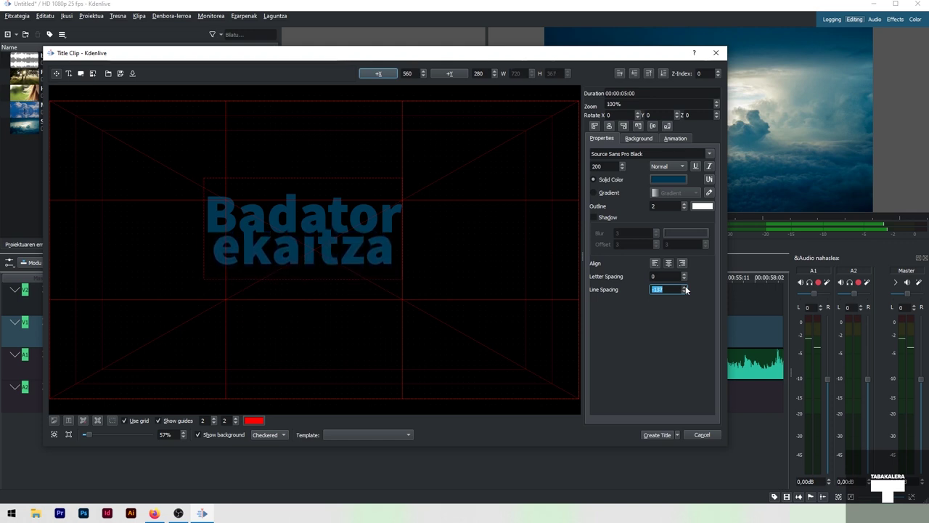
scroll(686, 290, up, 11)
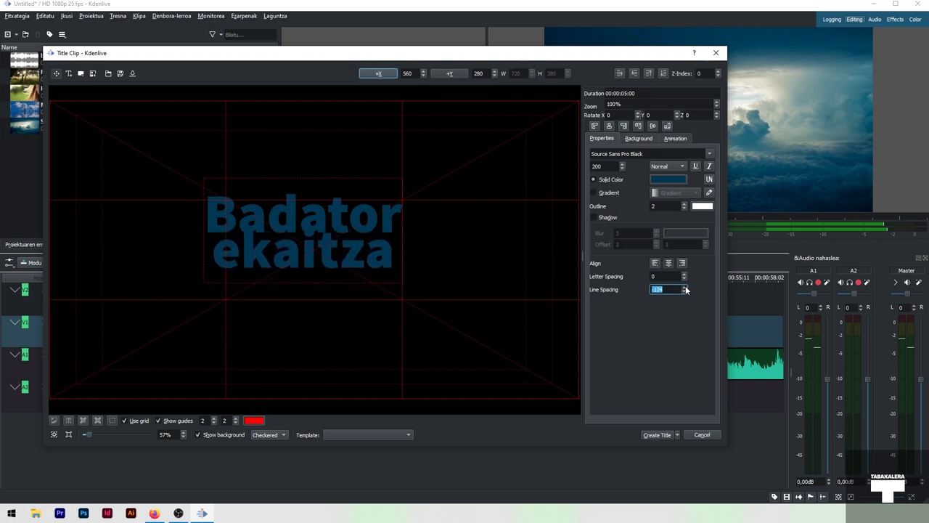
scroll(686, 290, up, 16)
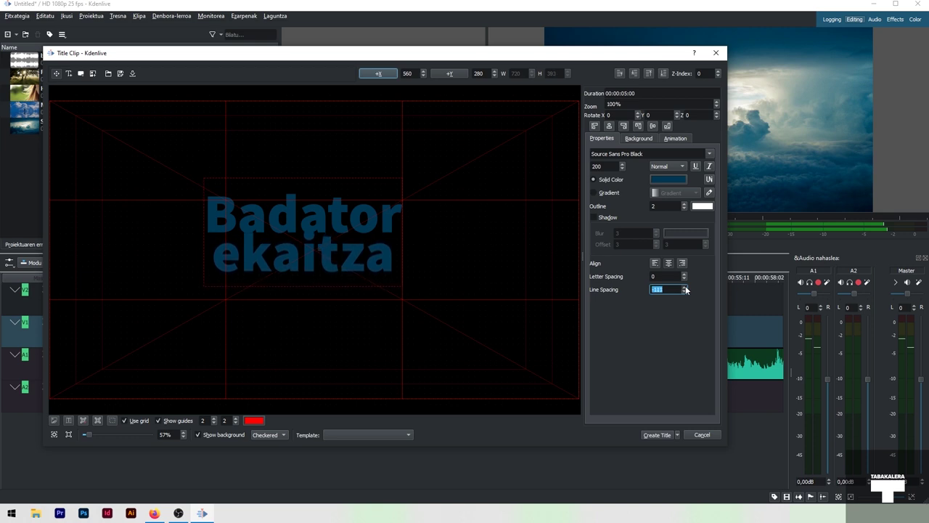
scroll(686, 289, up, 10)
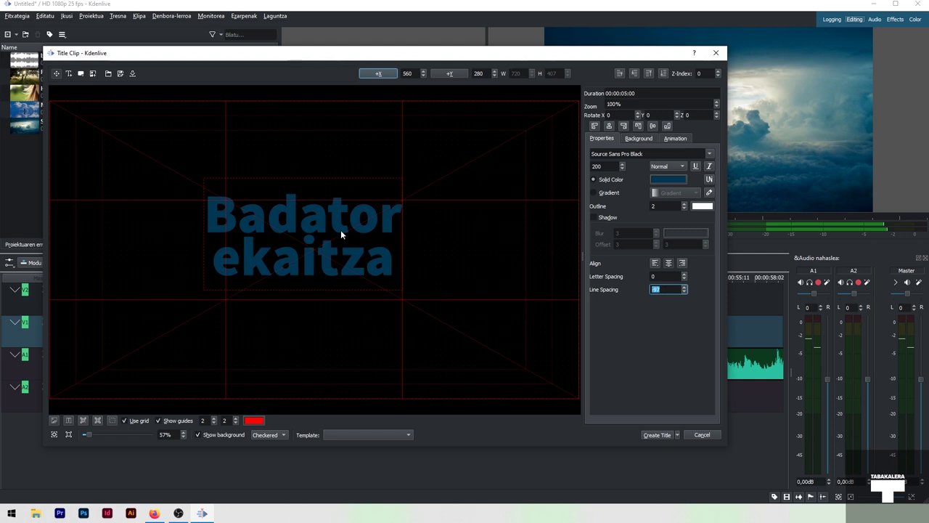
Step: Reposition the title text towards the middle of the frame at X 580, Y 320
drag(349, 58, 345, 62)
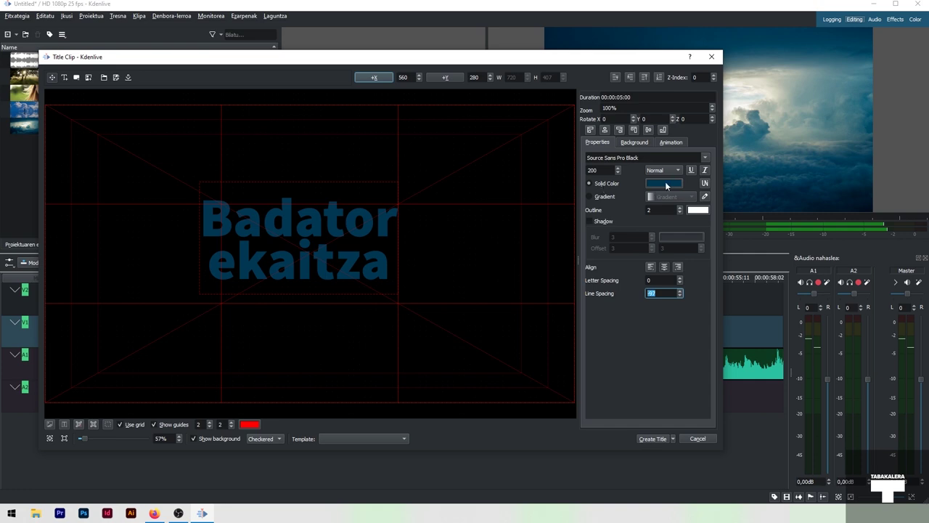
mouse_move(333, 61)
mouse_down()
mouse_move(357, 91)
mouse_move(311, 42)
mouse_move(318, 59)
mouse_up()
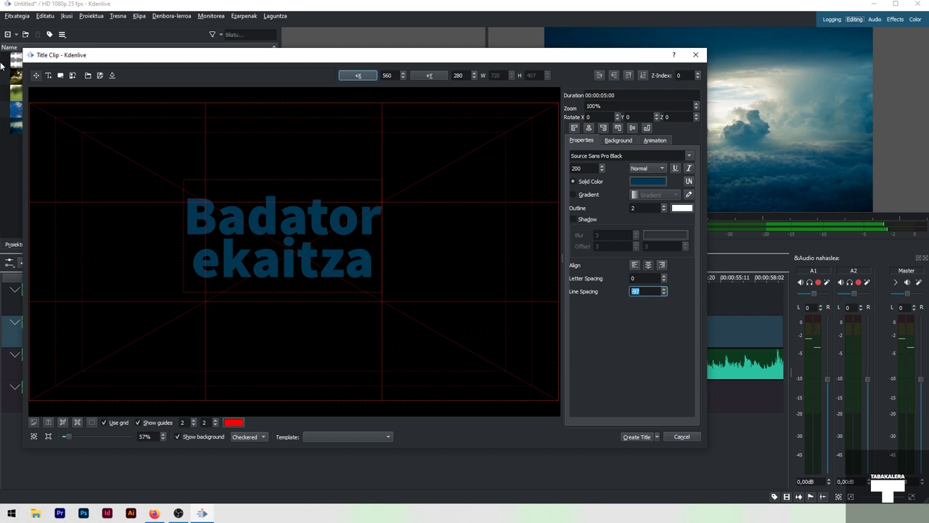
mouse_move(234, 226)
mouse_down()
mouse_move(252, 240)
mouse_move(243, 235)
mouse_up()
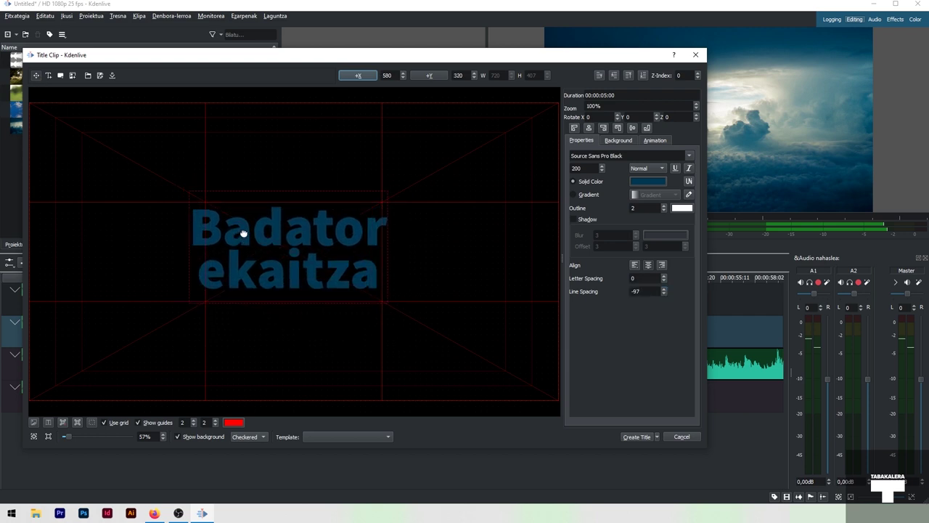
Step: Change the title text's solid colour to magenta #aa007f
click(646, 182)
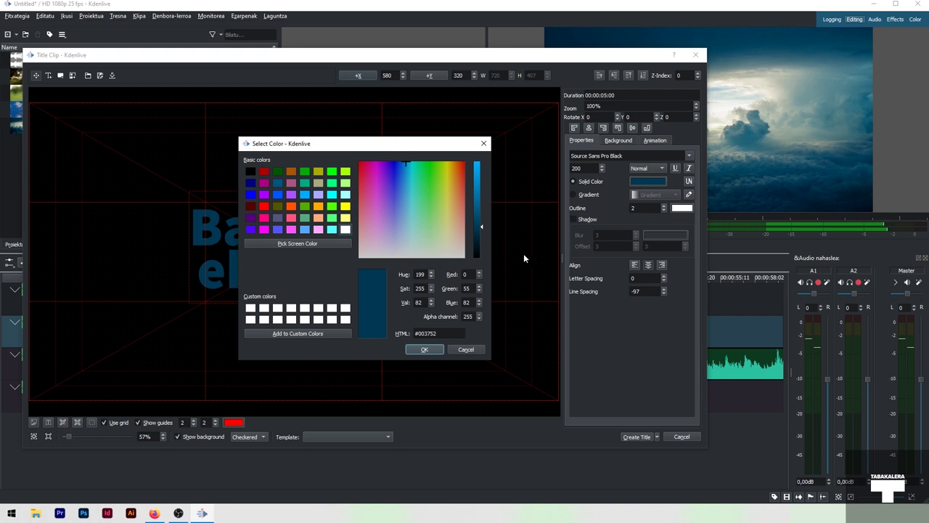
drag(388, 147, 519, 251)
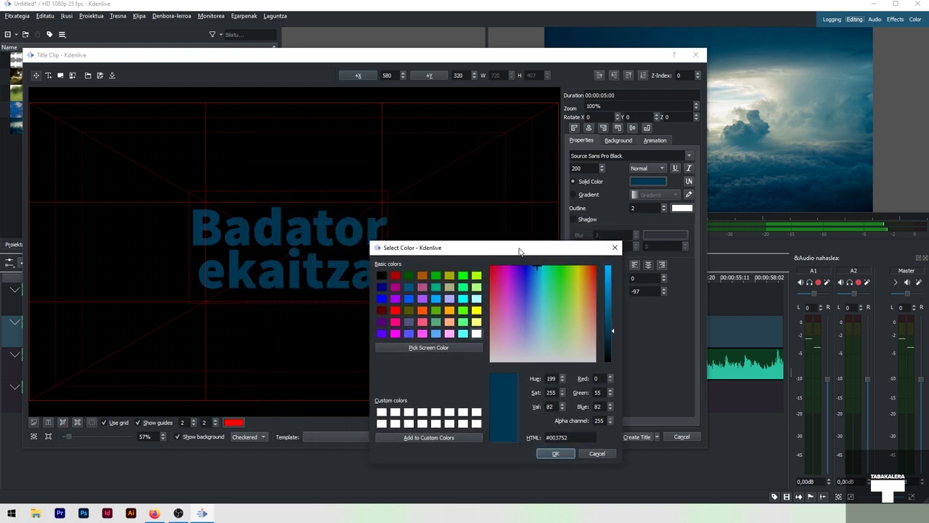
click(395, 288)
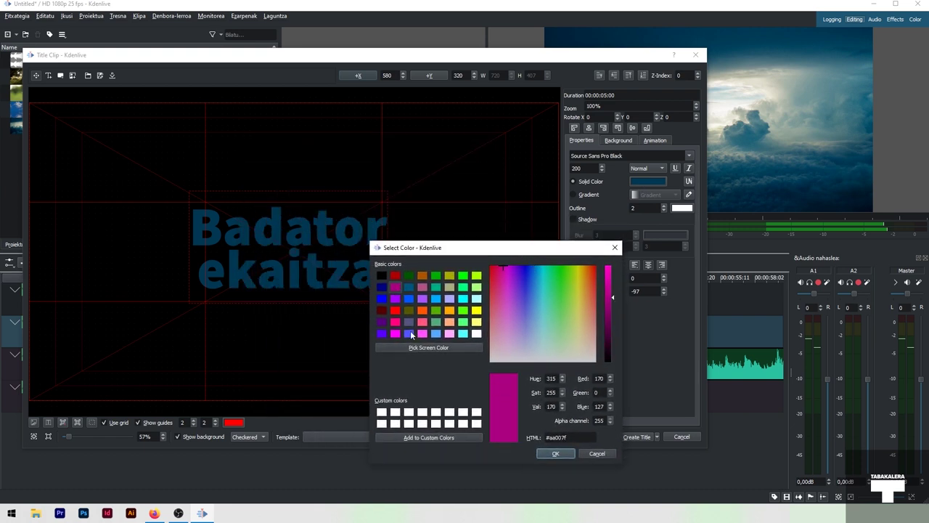
click(553, 455)
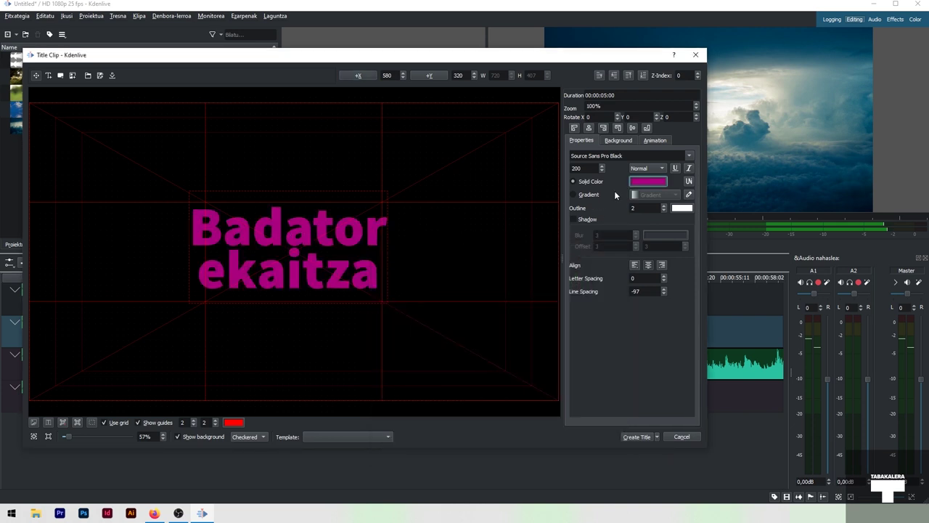
Step: Recolour the title text with a dark blue sampled from the storm footage, darkening the sampled shade slightly
click(646, 181)
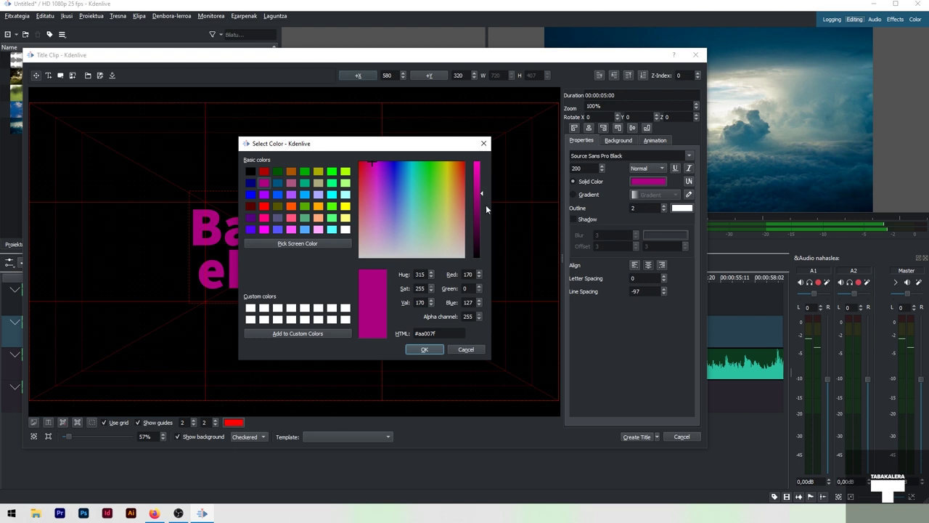
click(295, 242)
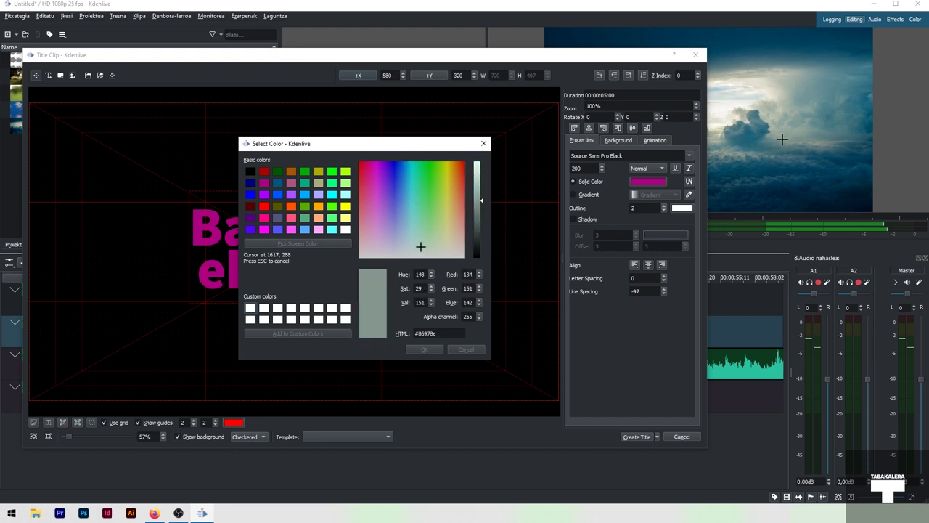
click(797, 47)
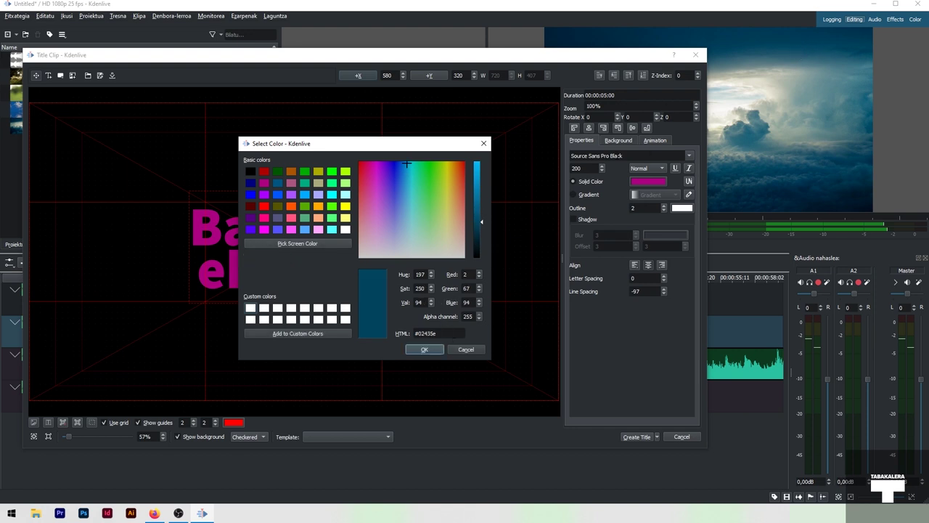
drag(482, 226, 483, 233)
click(425, 350)
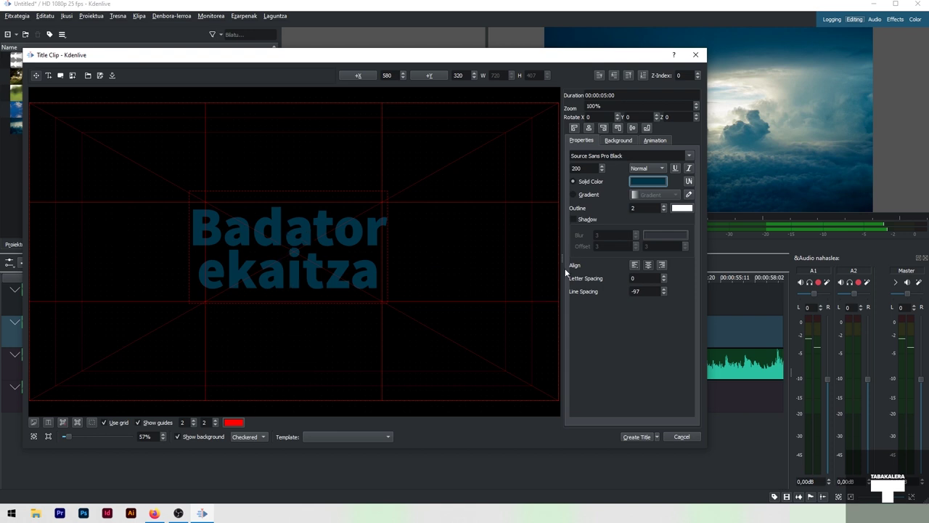
Step: Centre the title text in the frame, lower it to Y 380, and create the title clip
click(589, 127)
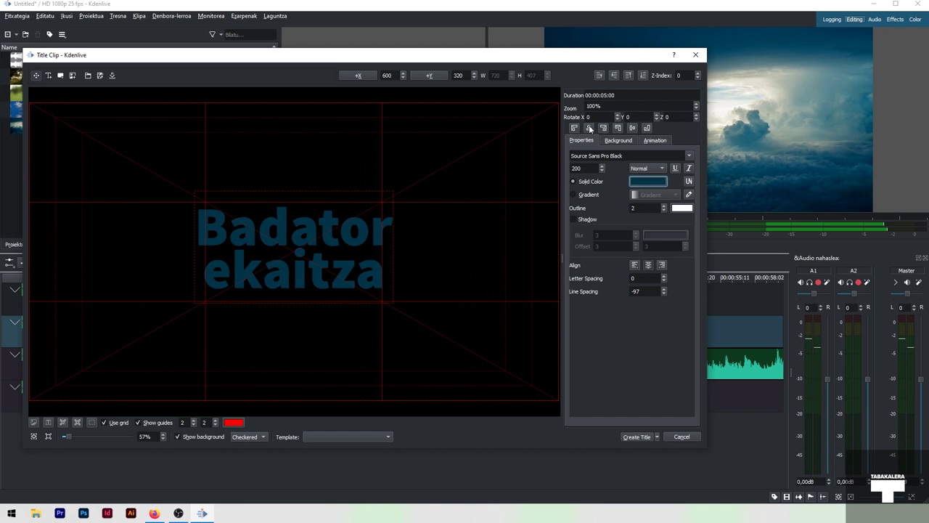
click(632, 129)
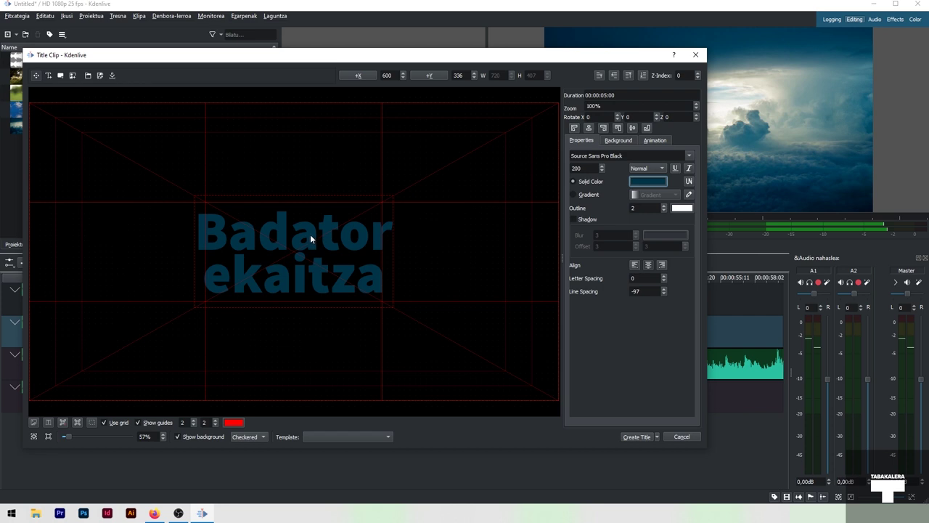
drag(312, 238, 310, 248)
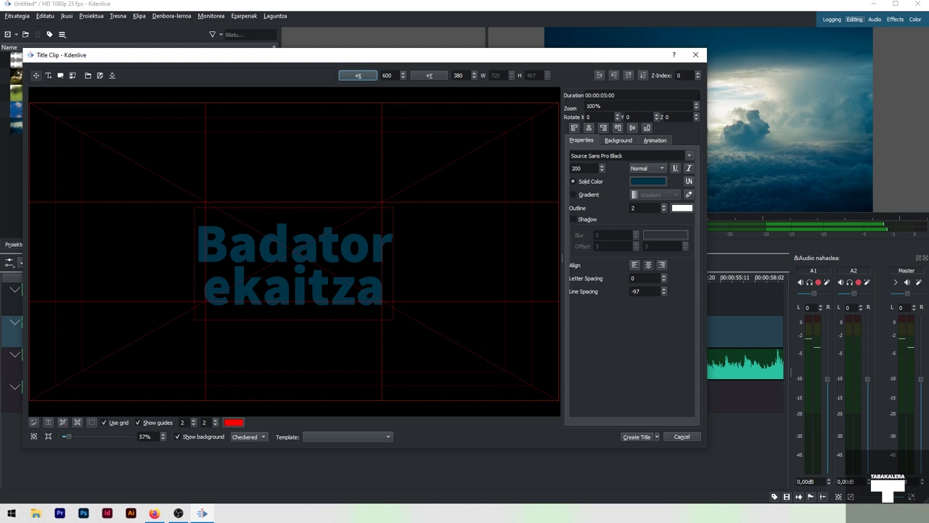
mouse_move(655, 55)
mouse_down()
mouse_move(690, 95)
mouse_move(664, 43)
mouse_up()
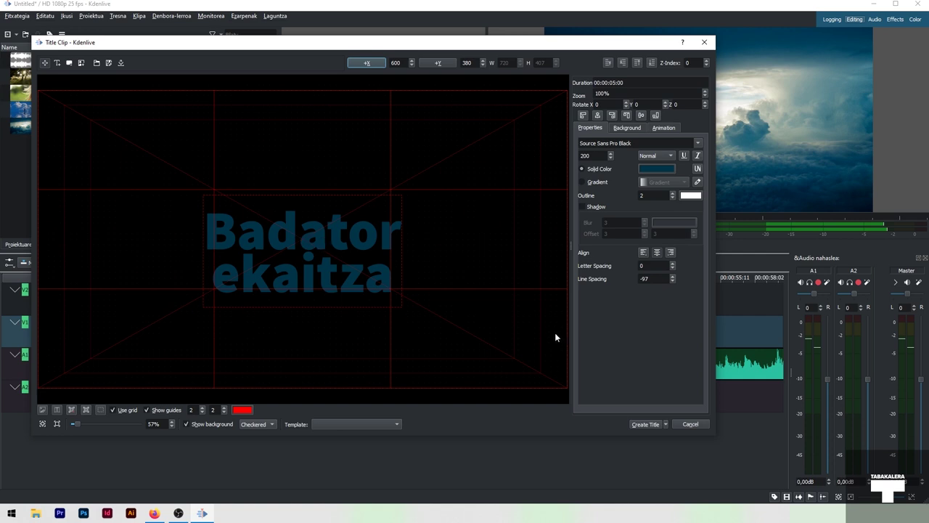
click(642, 425)
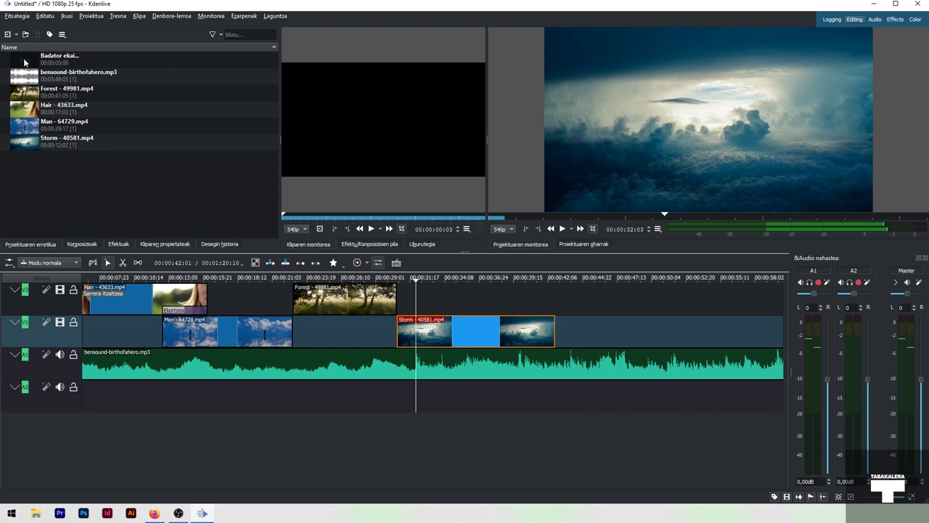
Step: Place the "Badator ekaitza" title clip on track V2 above the Storm clip, starting at the playhead
click(59, 58)
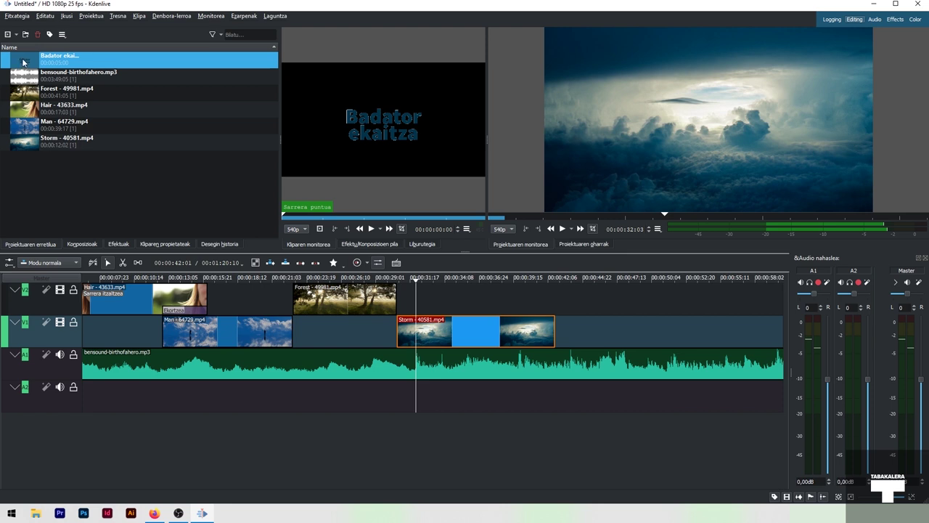
drag(23, 63, 32, 92)
drag(61, 155, 130, 187)
drag(228, 218, 418, 297)
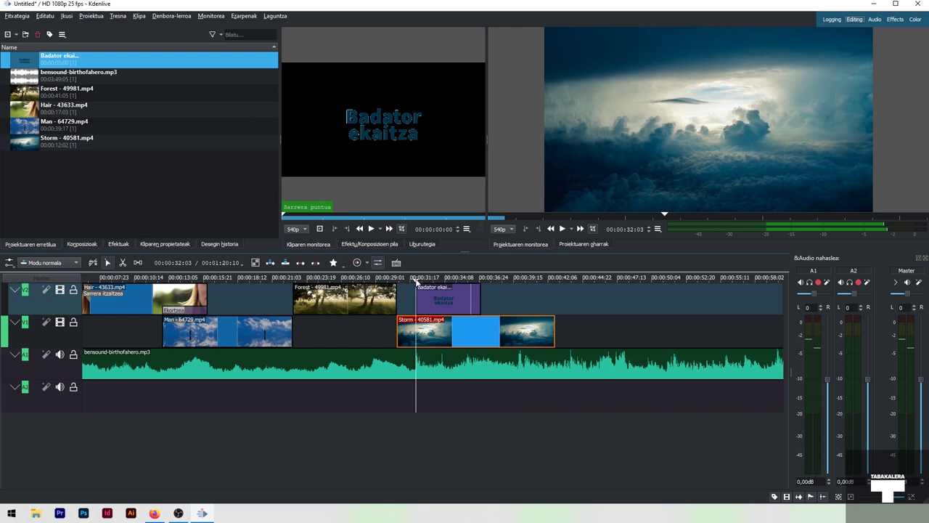
Step: Play the start of the title over the Storm clip to check how it looks
key(space)
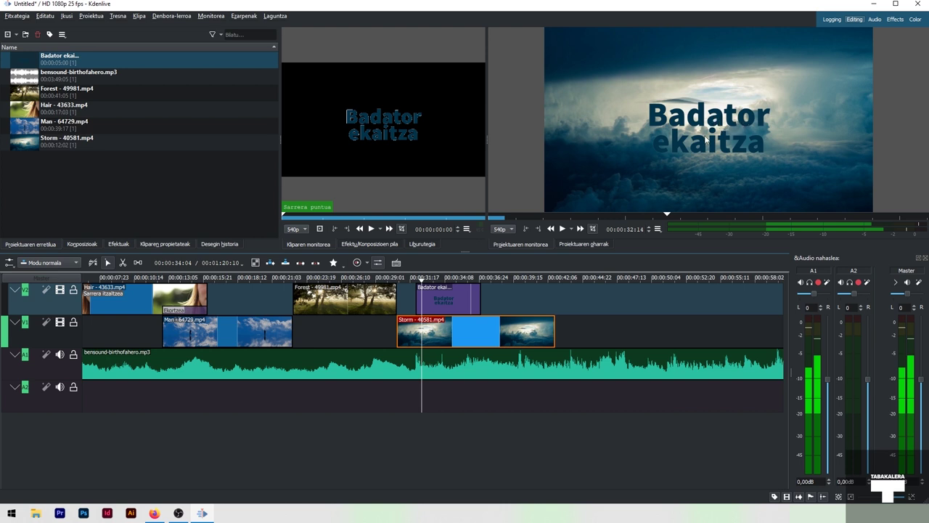
click(418, 282)
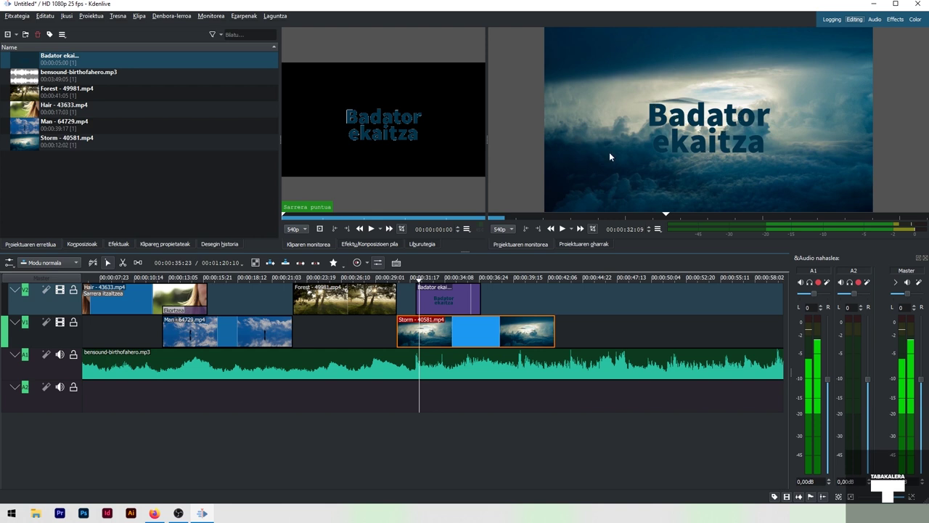
key(space)
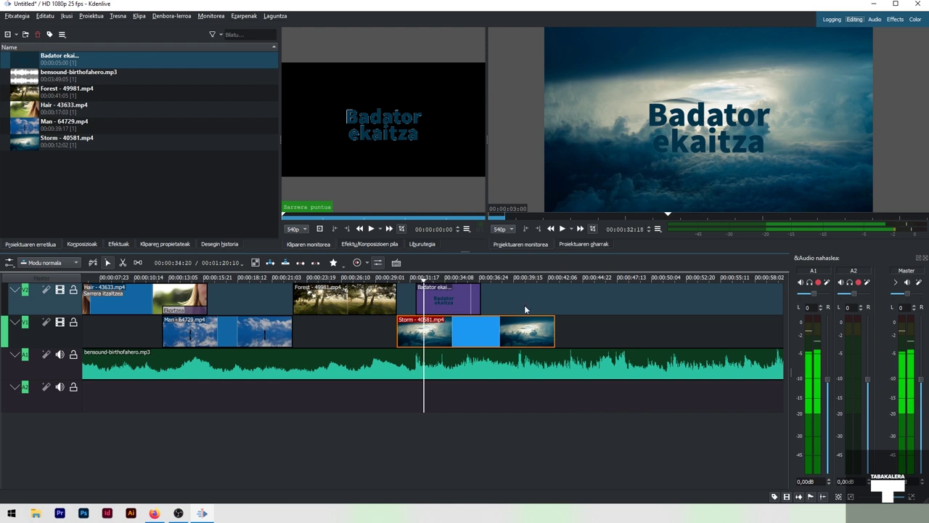
Step: Add the Eraldatu (transform) effect to the title clip on track V2
right_click(439, 300)
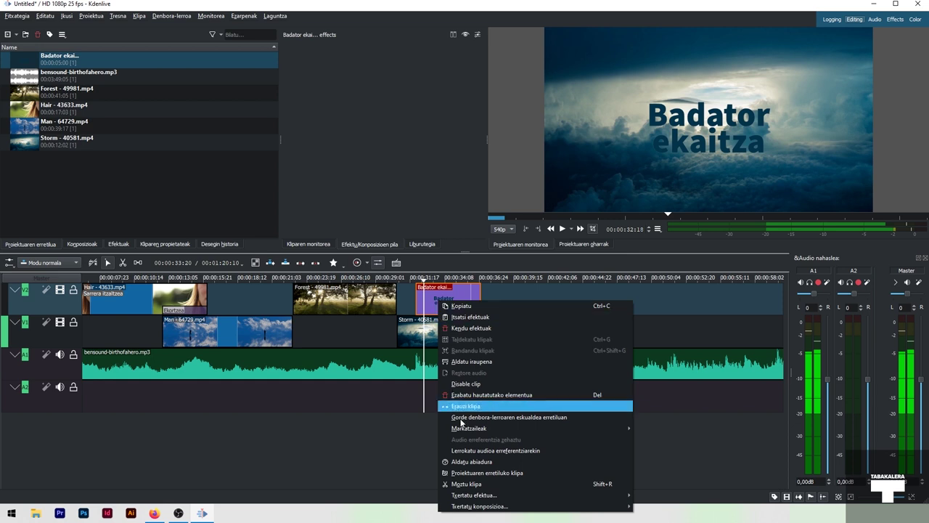
mouse_move(479, 496)
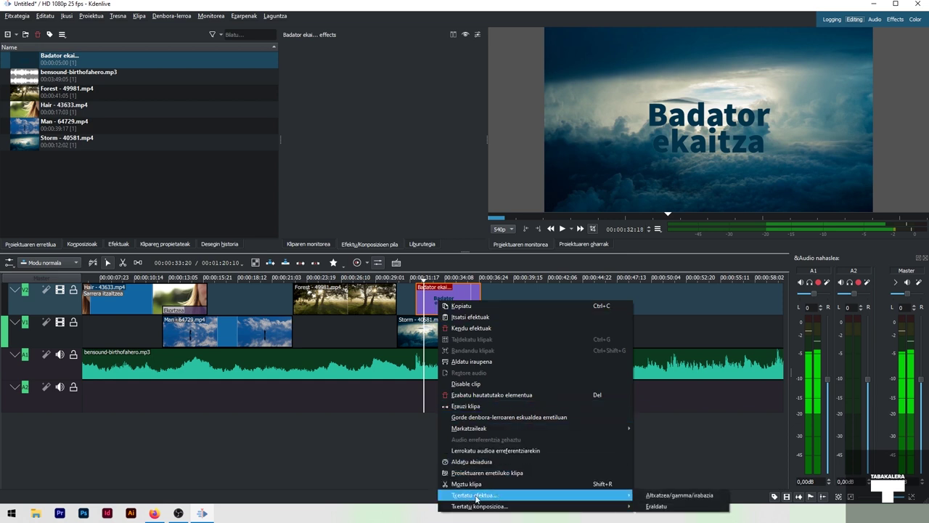
click(664, 507)
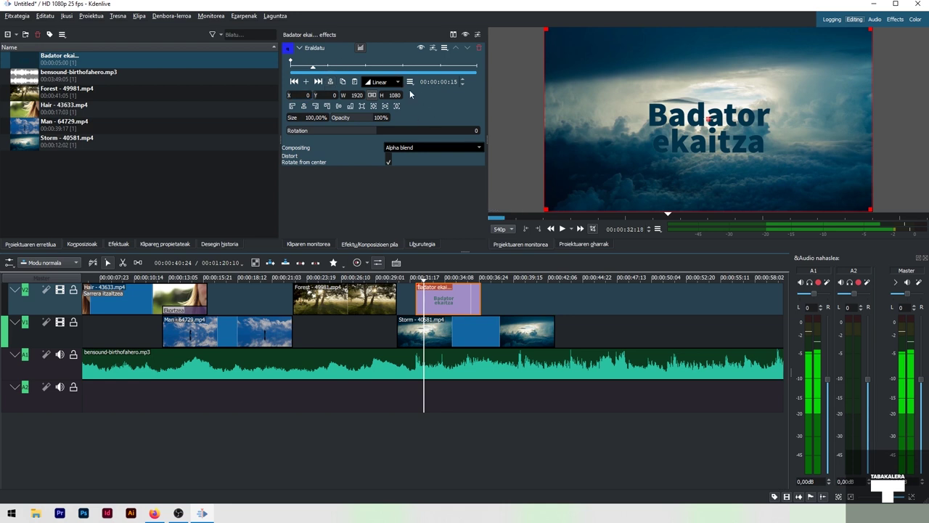
Step: Set the title's size to 130% at the first frame of the Eraldatu effect
click(312, 69)
drag(312, 69, 290, 69)
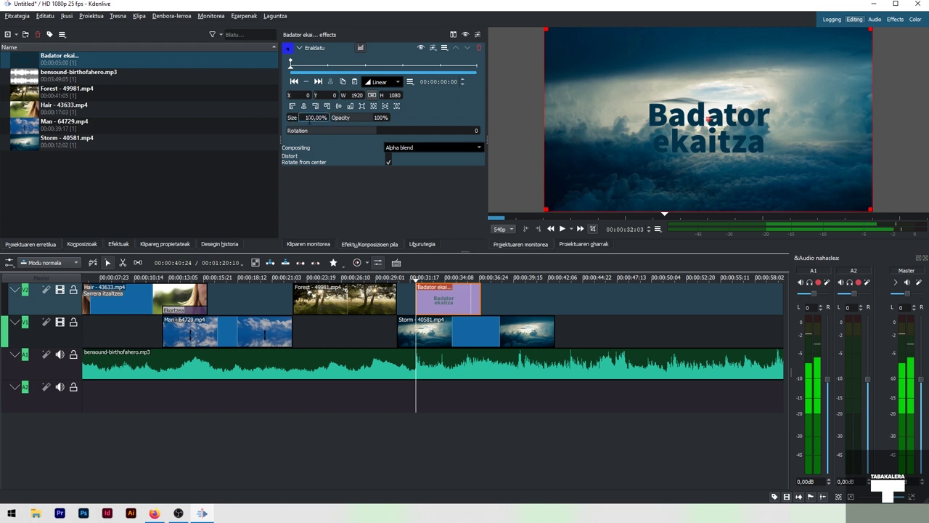
drag(307, 118, 317, 117)
text(30)
key(Return)
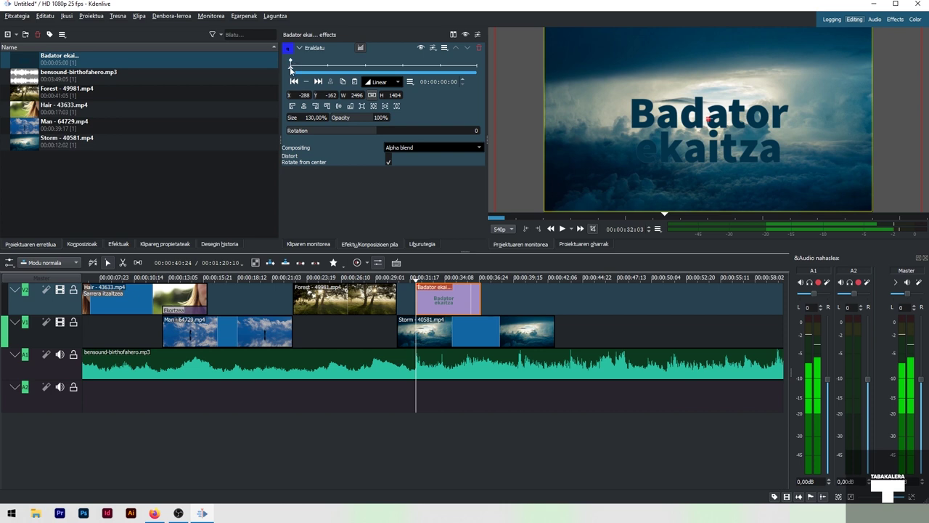
Step: Add a keyframe at the title clip's last frame, 00:00:04:24, and set its size to 100%
drag(291, 69, 478, 71)
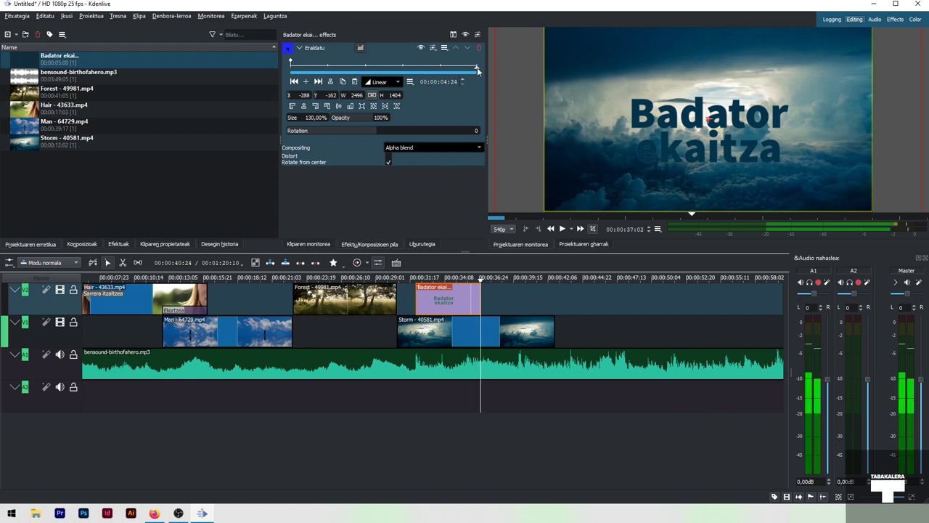
click(307, 82)
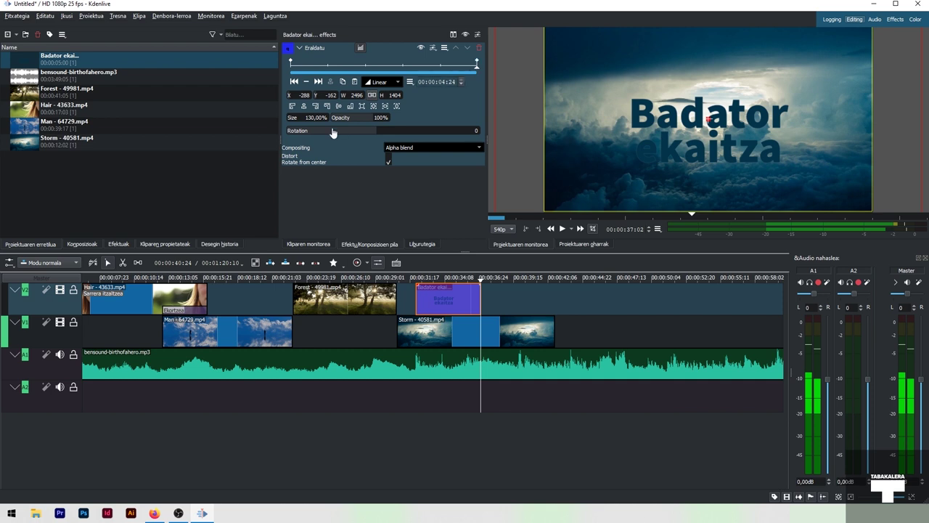
drag(316, 117, 305, 117)
text(100)
key(Return)
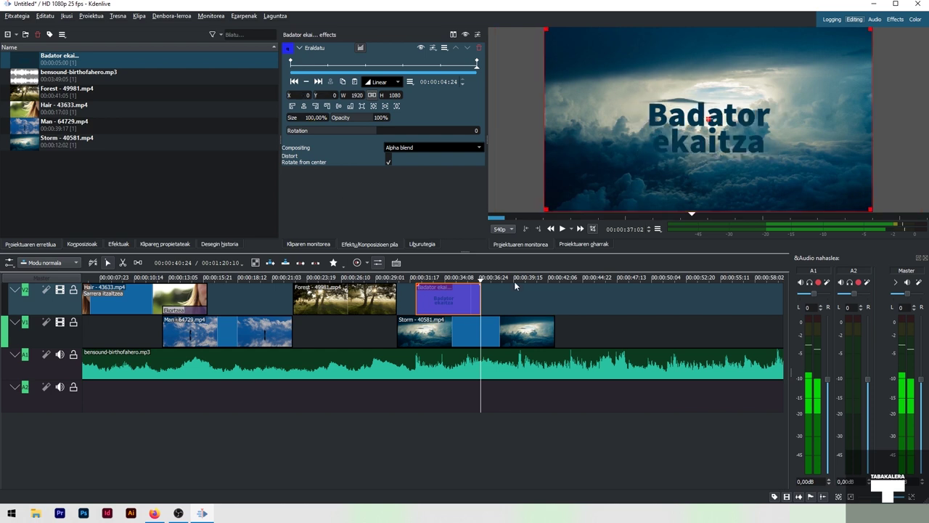
Step: Play the sequence from just before the title to review its size animation
click(407, 280)
drag(406, 281, 404, 281)
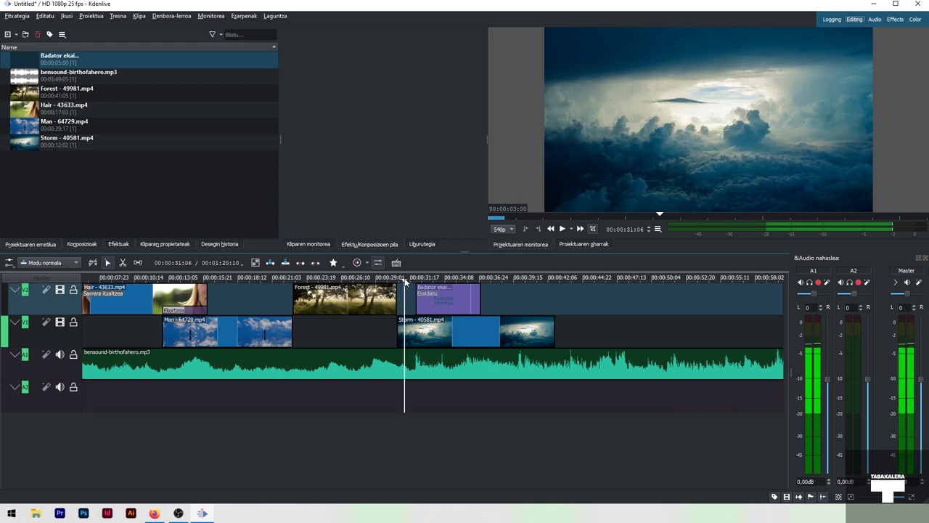
key(space)
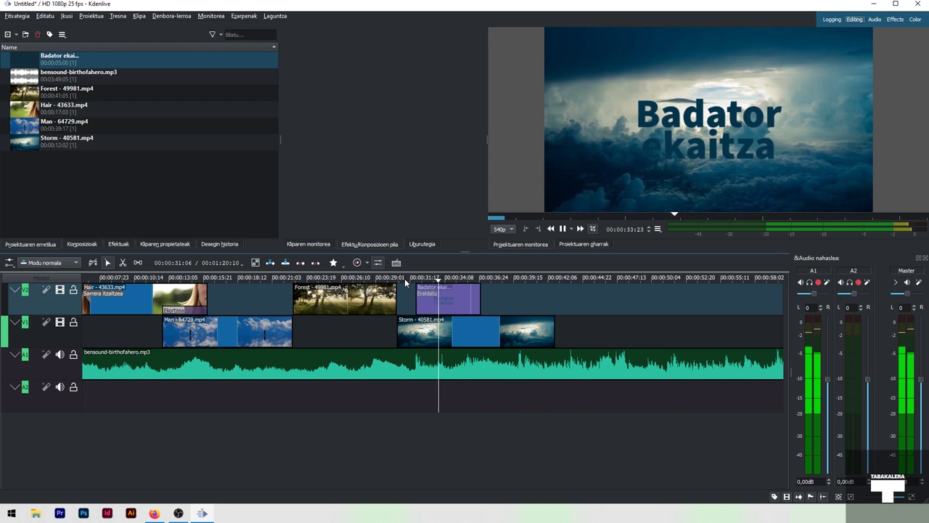
key(space)
Step: Scrub back and forth through the title clip to examine its size change over the storm footage
click(418, 281)
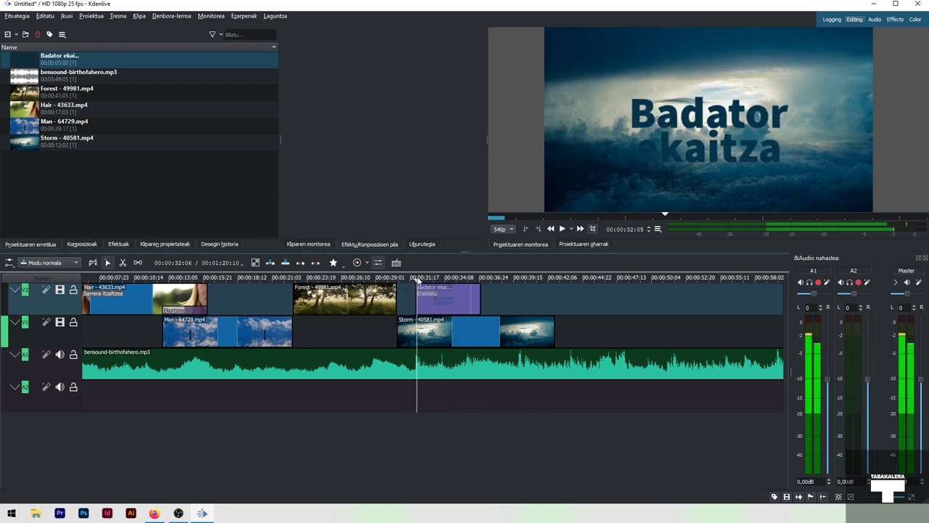
key(Right)
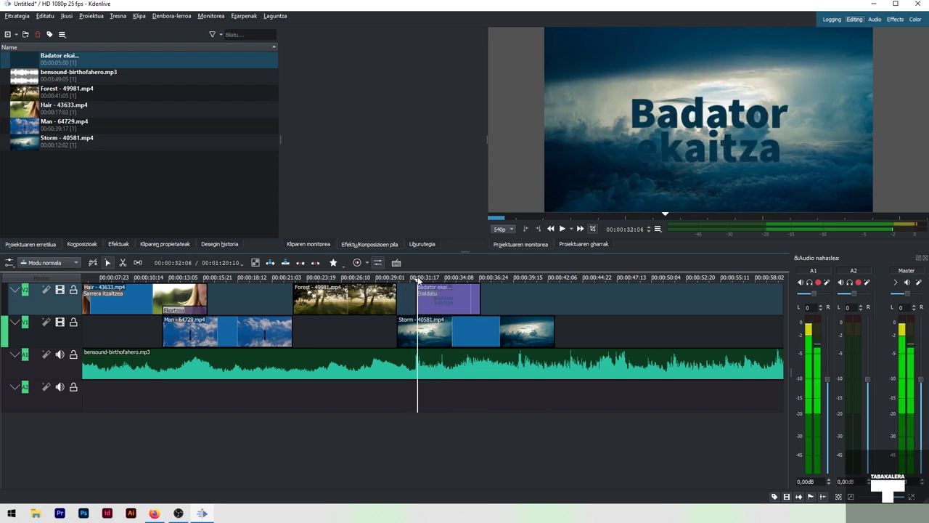
drag(418, 281, 484, 305)
scroll(383, 349, up, 2)
scroll(374, 338, down, 3)
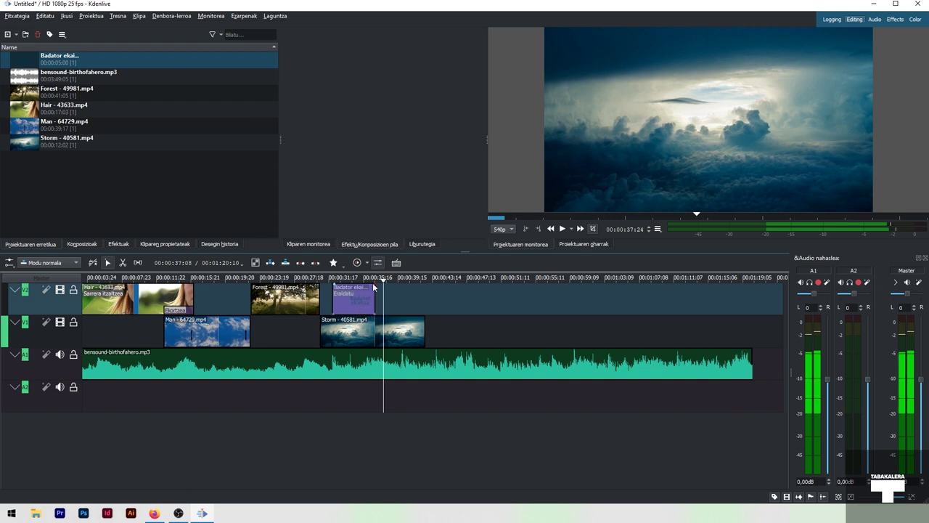
drag(357, 281, 341, 284)
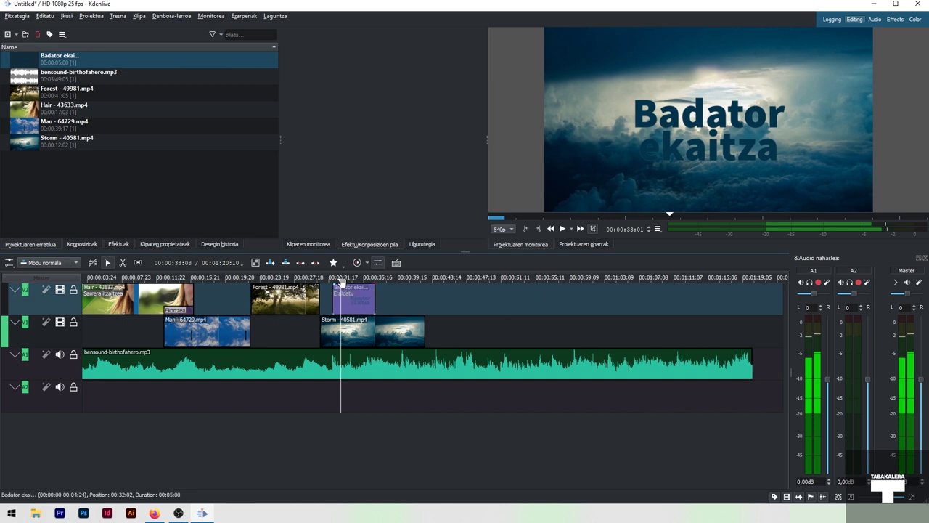
click(338, 281)
mouse_move(339, 281)
mouse_down()
mouse_move(365, 280)
mouse_move(349, 279)
mouse_up()
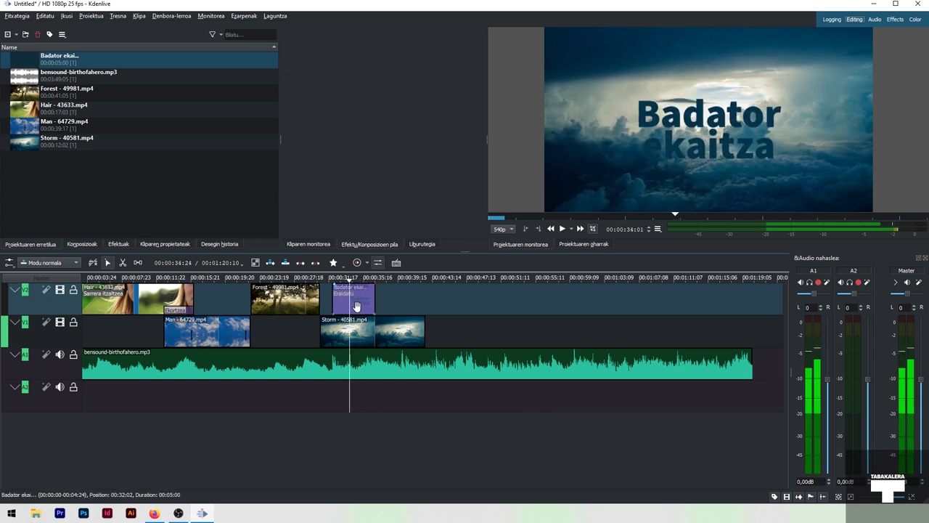
Step: Trim the end of bensound-birthofahero.mp3 on track A1 to a duration of 43:09, just past the Storm clip's end
click(397, 278)
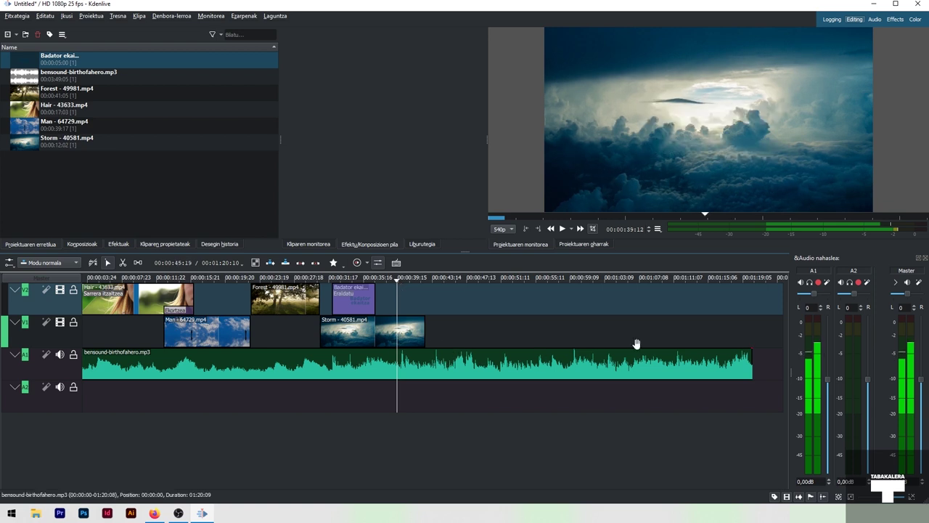
drag(750, 364, 431, 356)
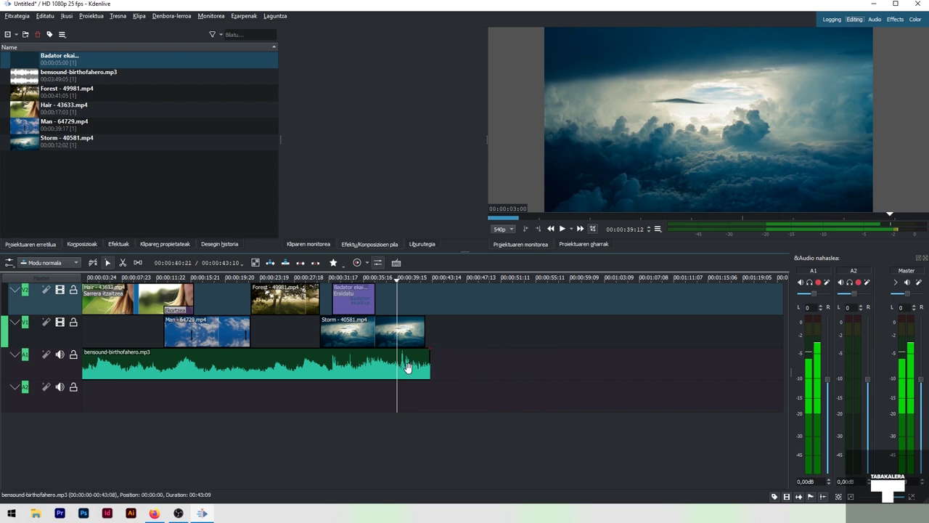
click(206, 276)
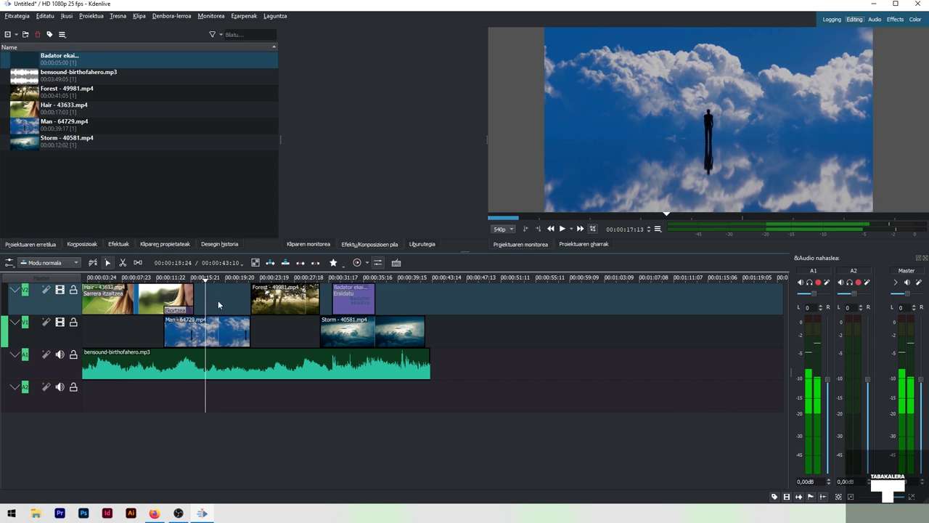
Step: Open the project's render settings, choose the MP4 (H264/AAC) format, and raise the quality to its maximum
click(89, 18)
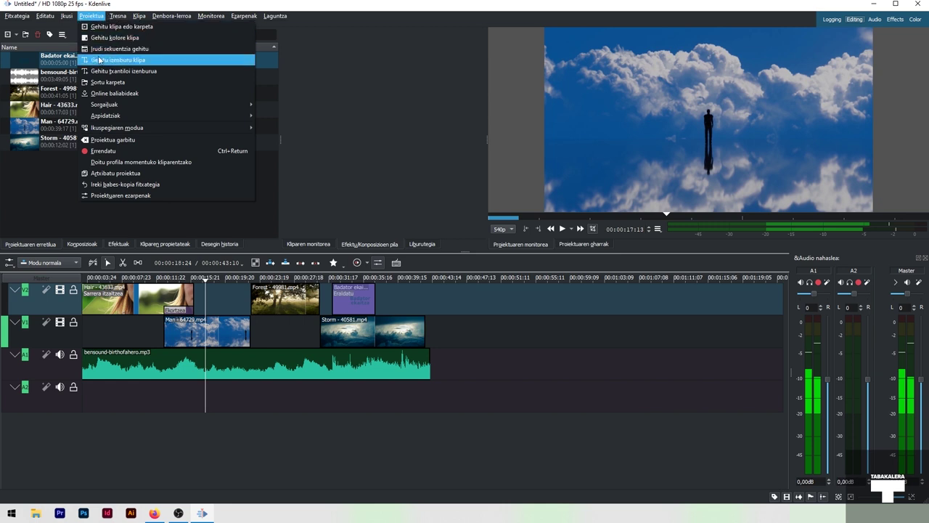
click(107, 151)
drag(441, 151, 608, 231)
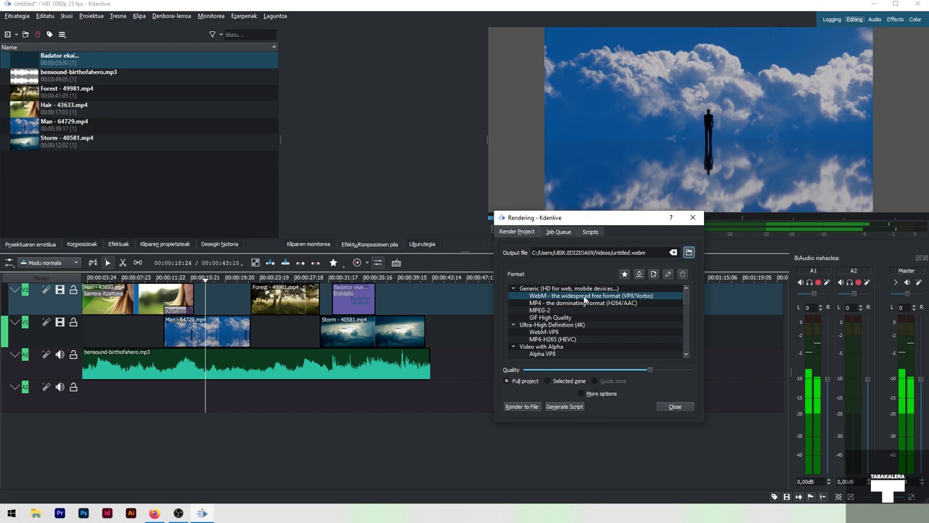
mouse_move(688, 297)
mouse_down()
mouse_move(687, 318)
mouse_move(686, 298)
mouse_up()
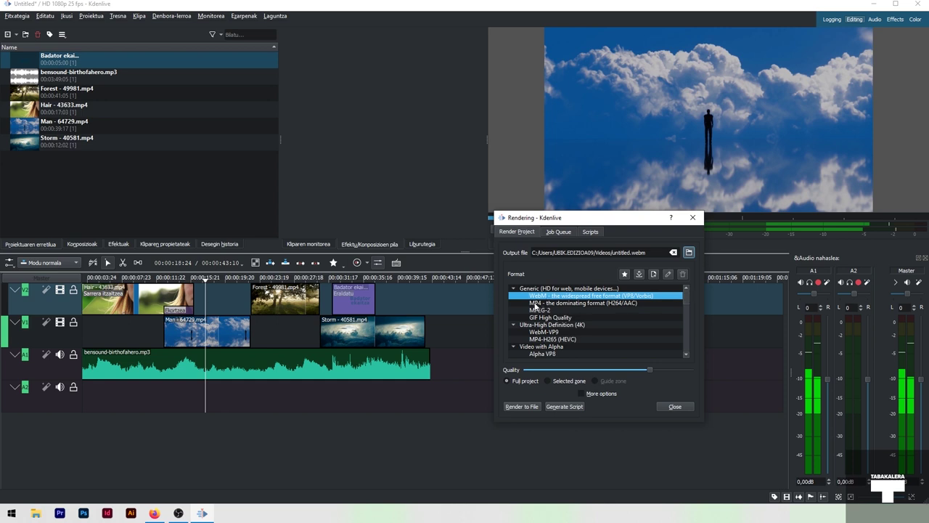
click(535, 304)
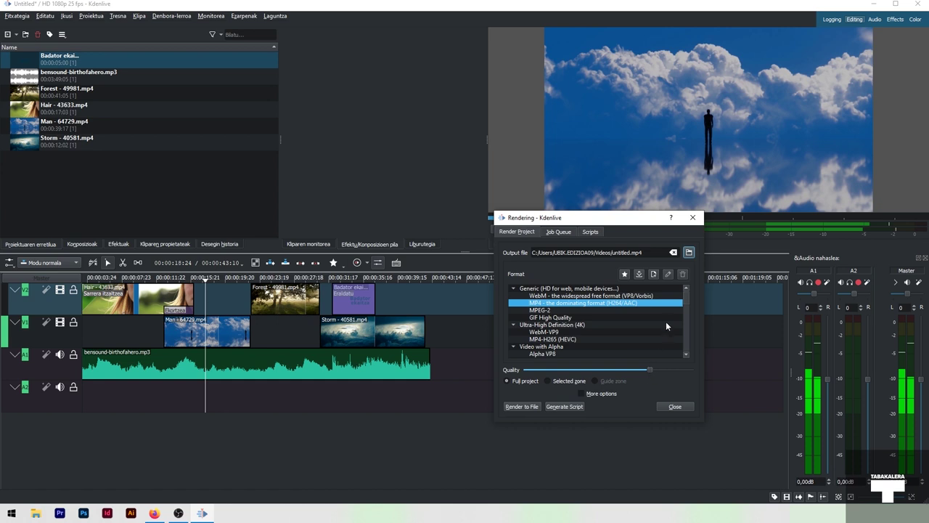
drag(635, 225, 652, 113)
drag(652, 114, 652, 114)
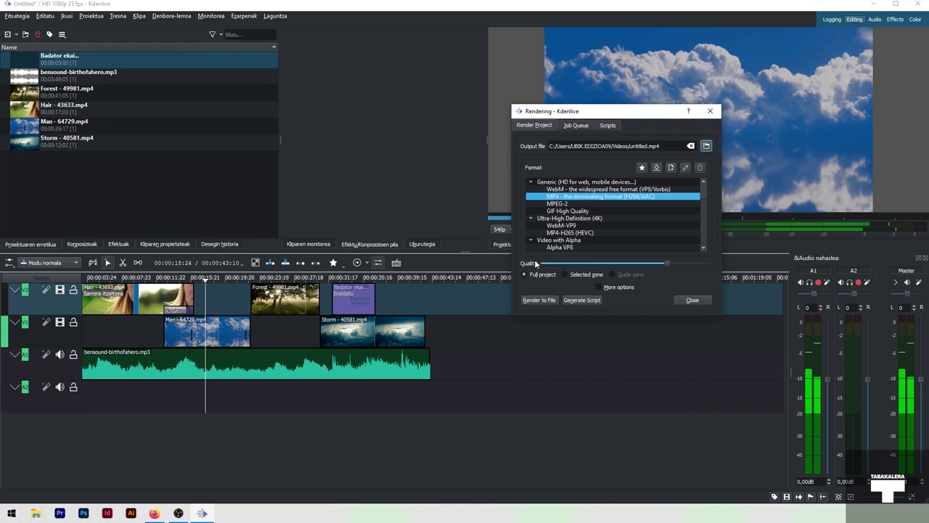
click(666, 261)
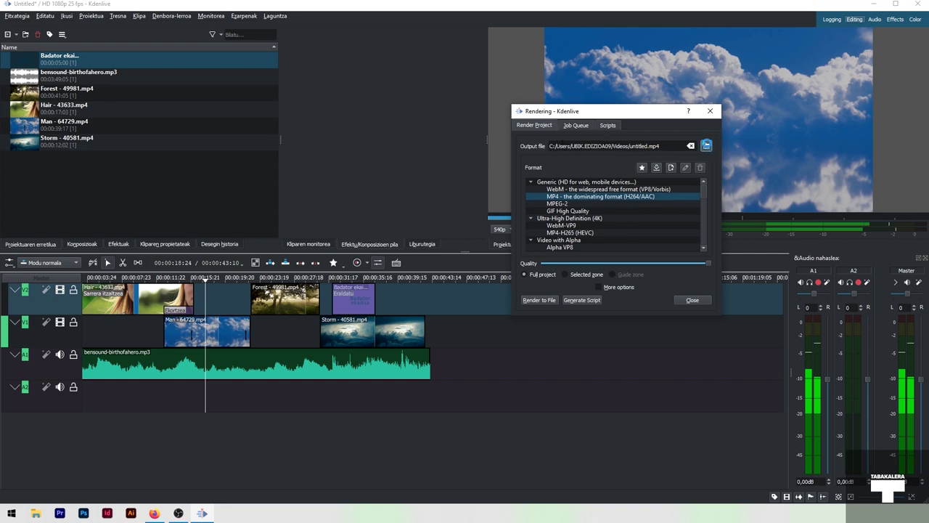
Step: Set the render output file to Froga.mp4 in the Desktop (Escritorio) folder
click(707, 146)
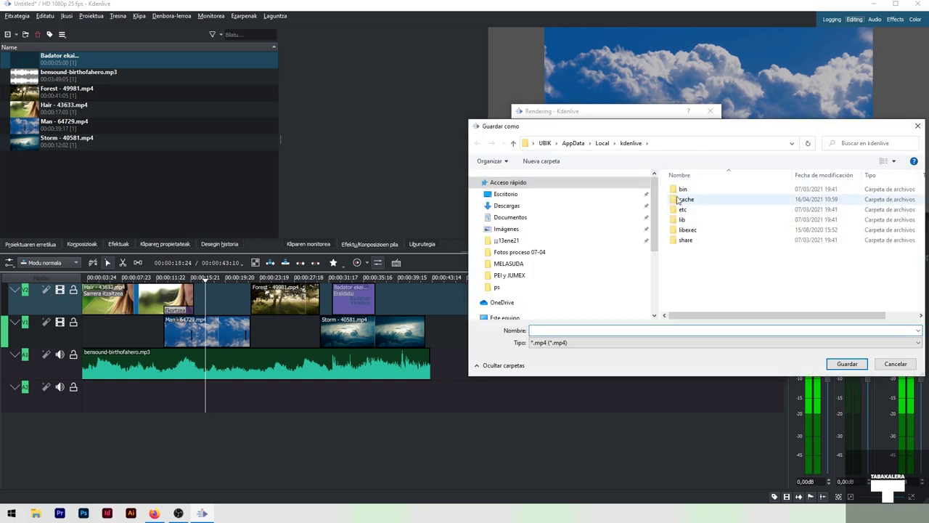
click(505, 194)
click(622, 329)
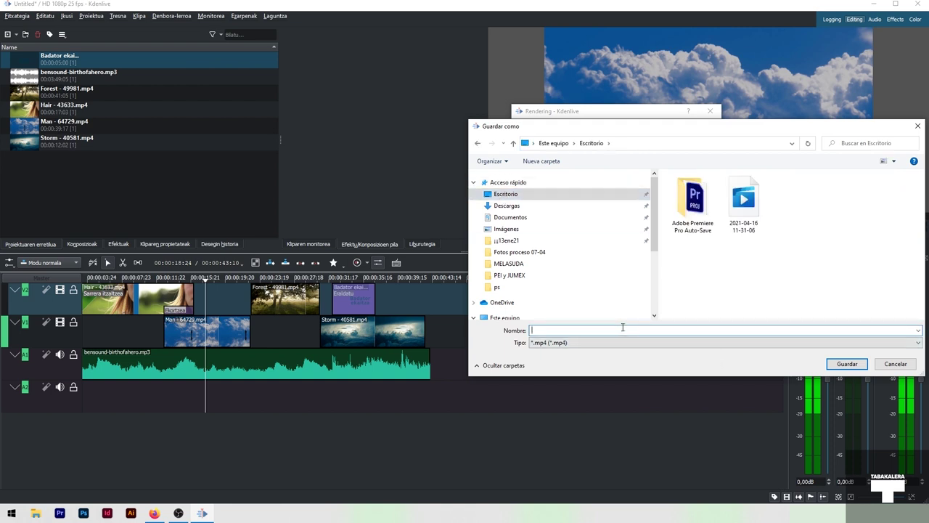
text(Froga)
click(847, 363)
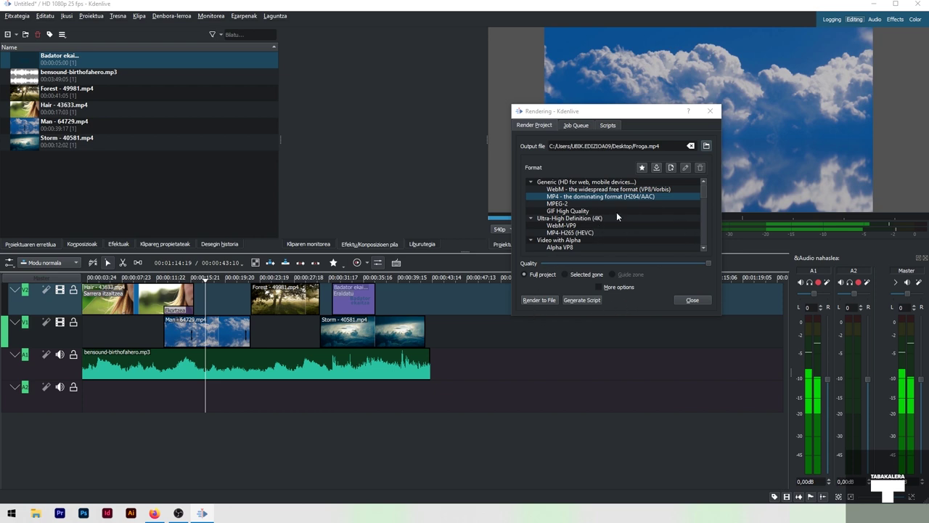
Step: Render the full project to the output file, wait for the job to finish, and close the rendering dialog
click(538, 300)
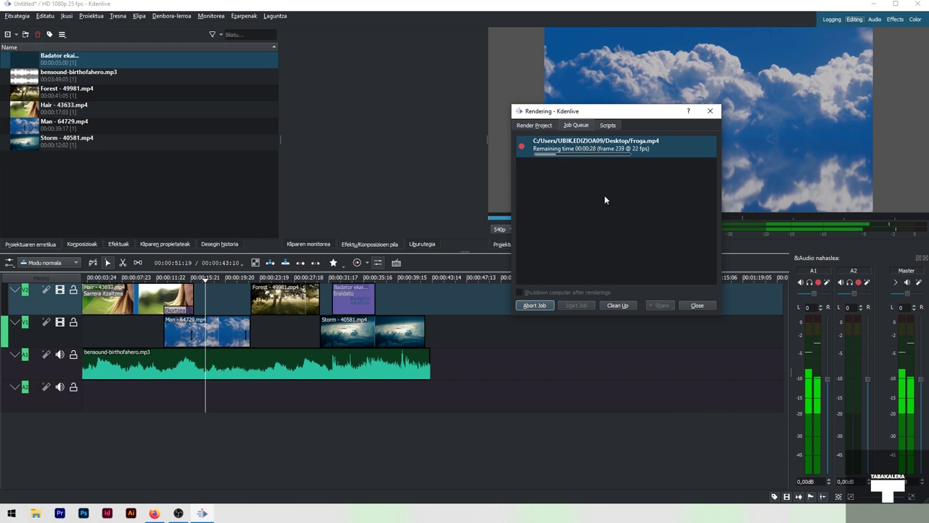
drag(613, 111, 586, 149)
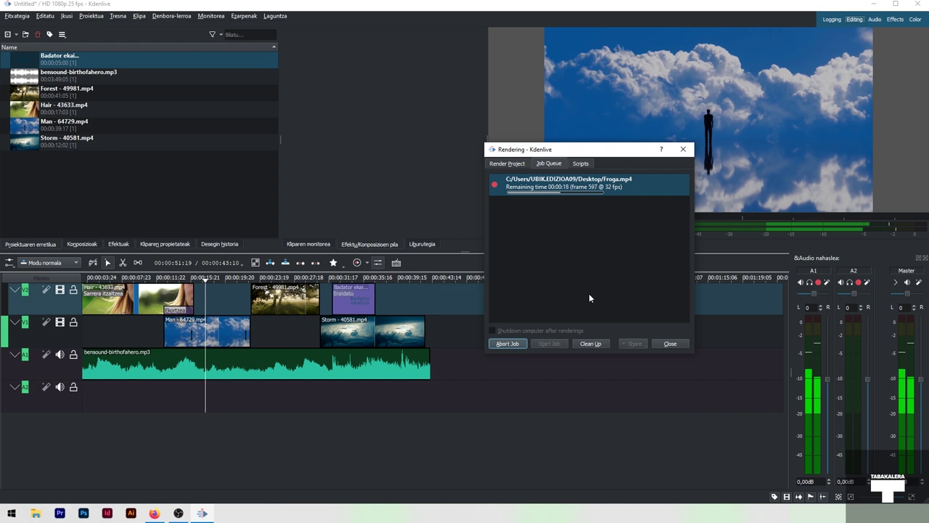
drag(609, 154, 586, 208)
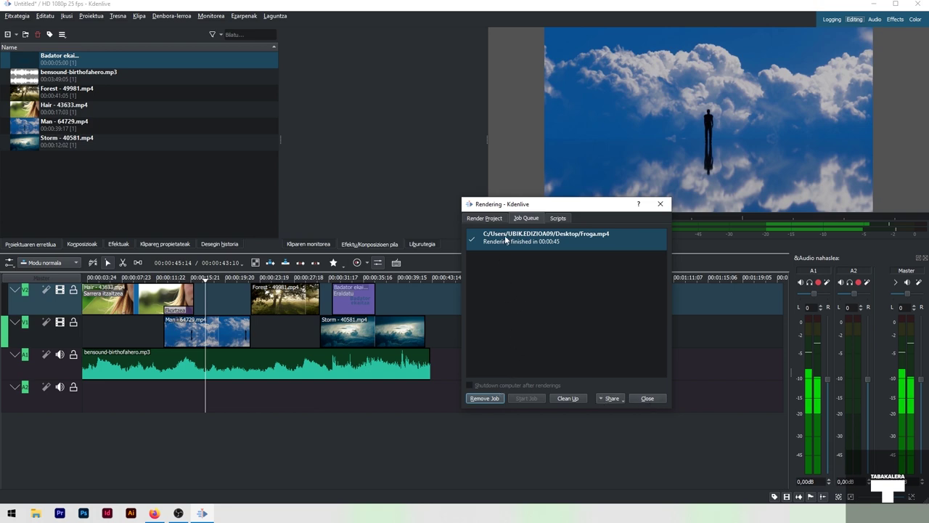
click(647, 399)
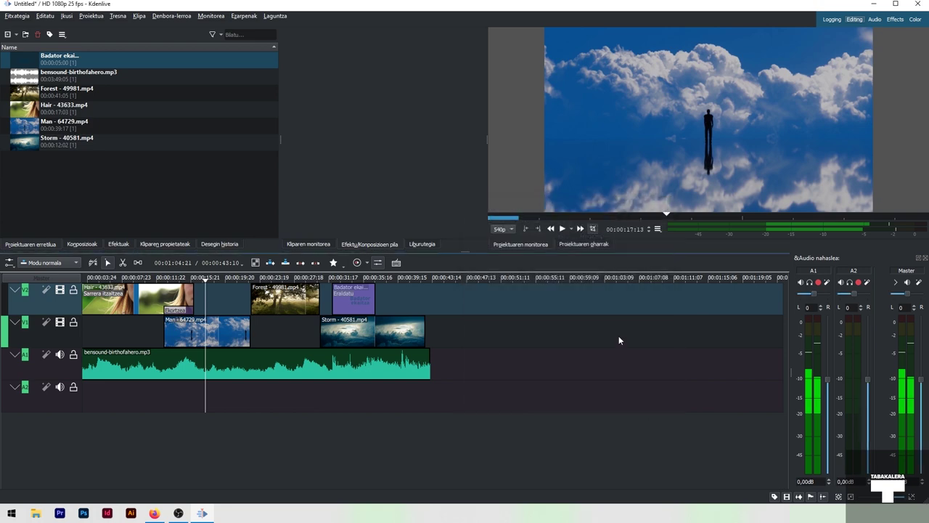
Step: Minimize the Kdenlive and OBS windows and move the rendered Froga video to an empty area near the desktop's upper middle
click(874, 5)
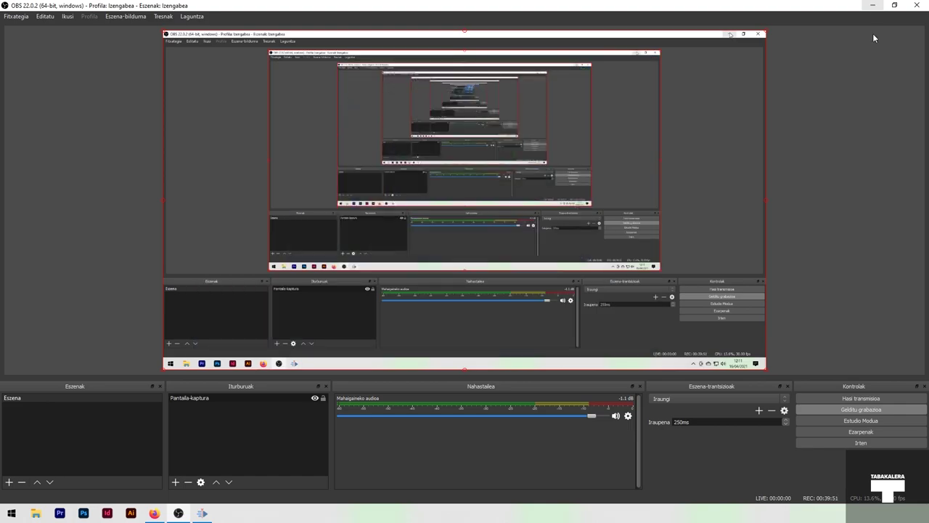
click(873, 5)
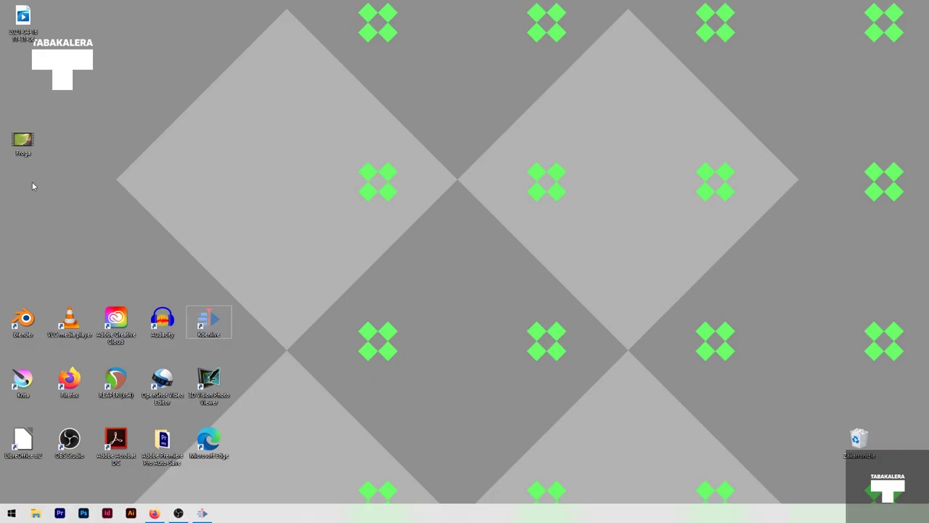
drag(23, 143, 464, 167)
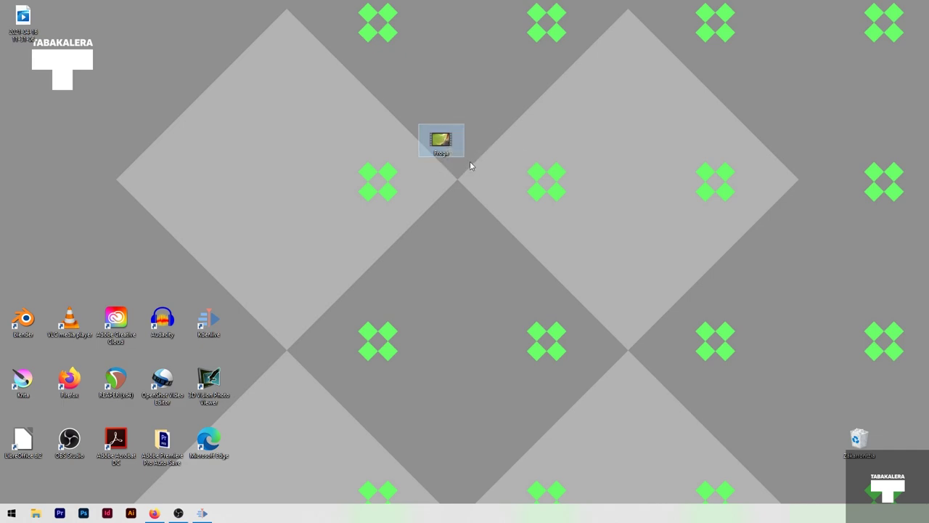
Step: Play the rendered Froga video from the desktop to check it, close the player, and deselect the file
double_click(441, 145)
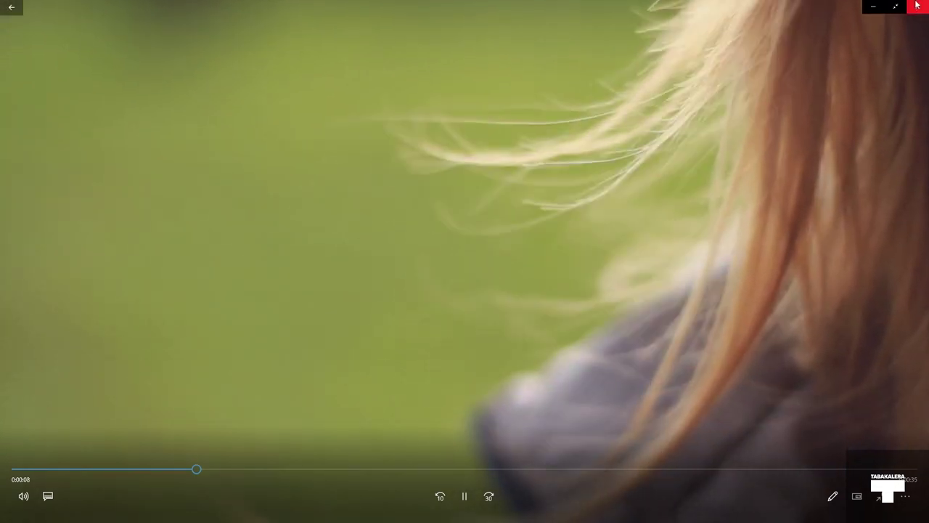
click(916, 5)
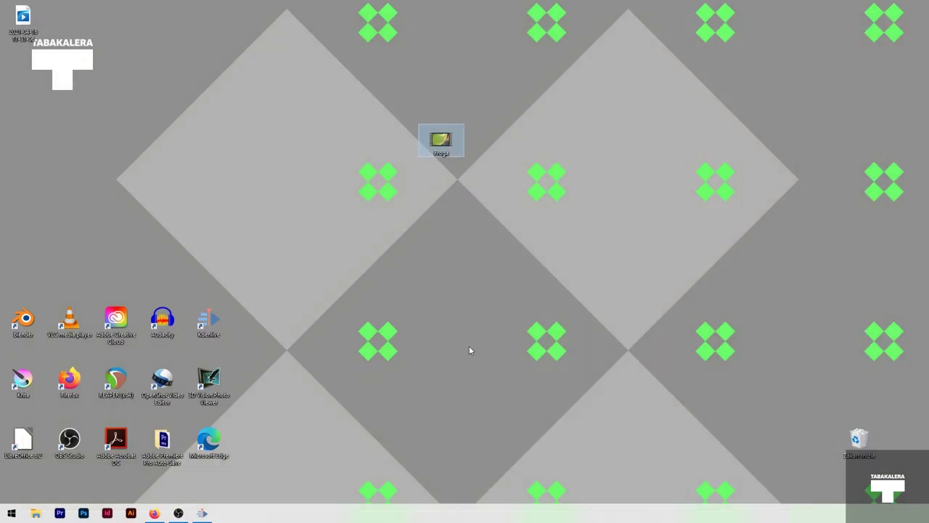
click(444, 259)
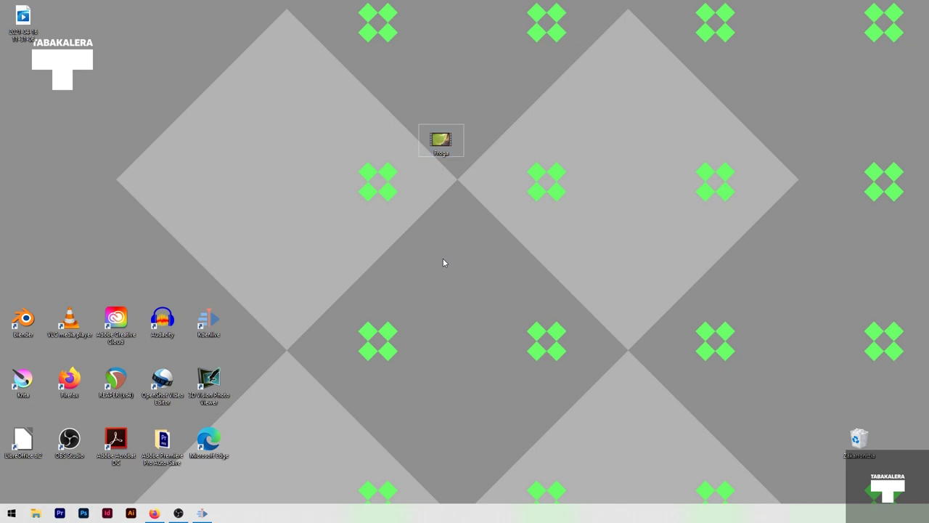